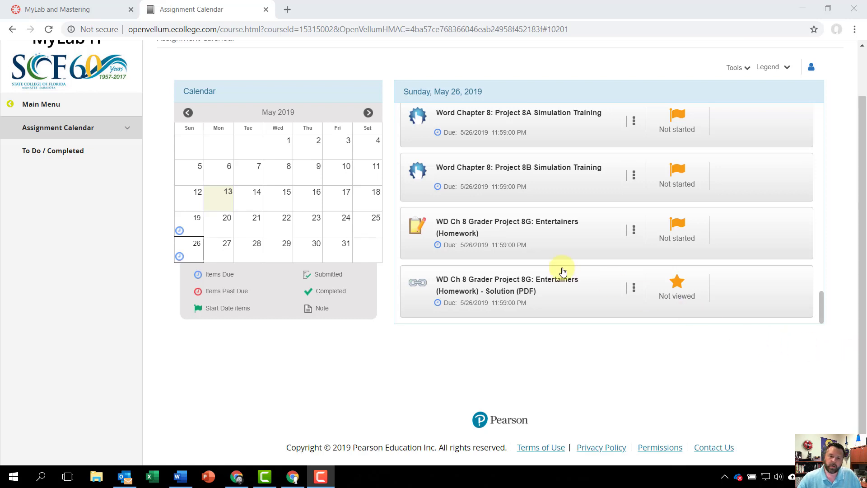
Open the WD Ch 8 Grader Project 8G: Entertainers homework and download _Student_go16_wd_ch08_grader_8g_hw.docx and w08G_Entertainers.xlsx.
left_click(467, 235)
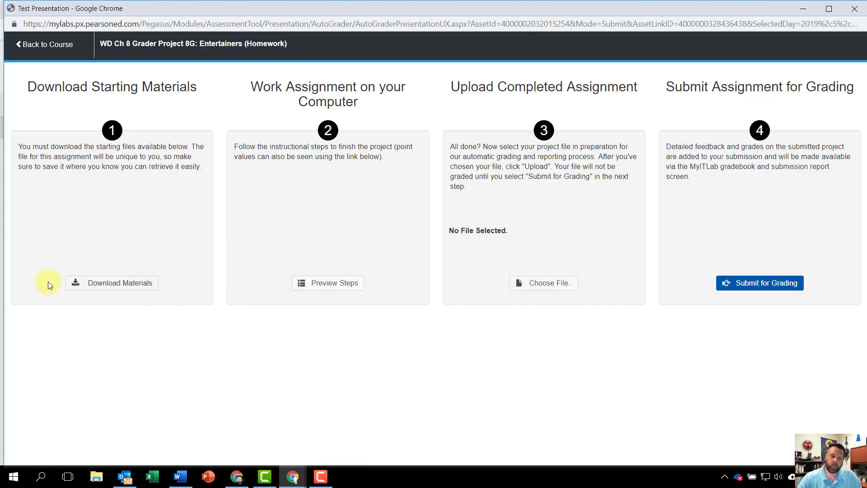
left_click(102, 282)
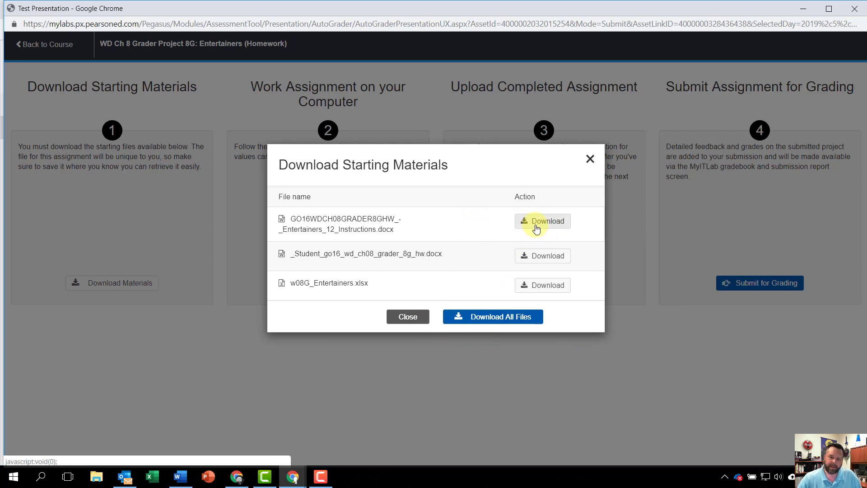
left_click(539, 258)
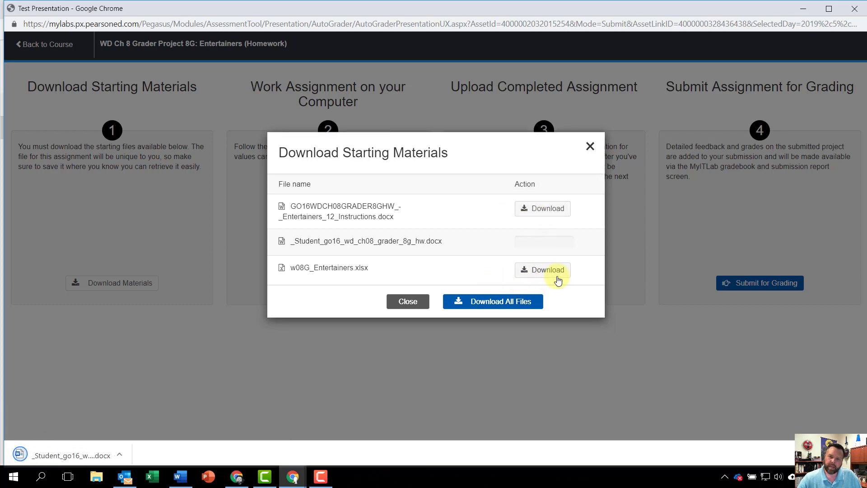
left_click(552, 270)
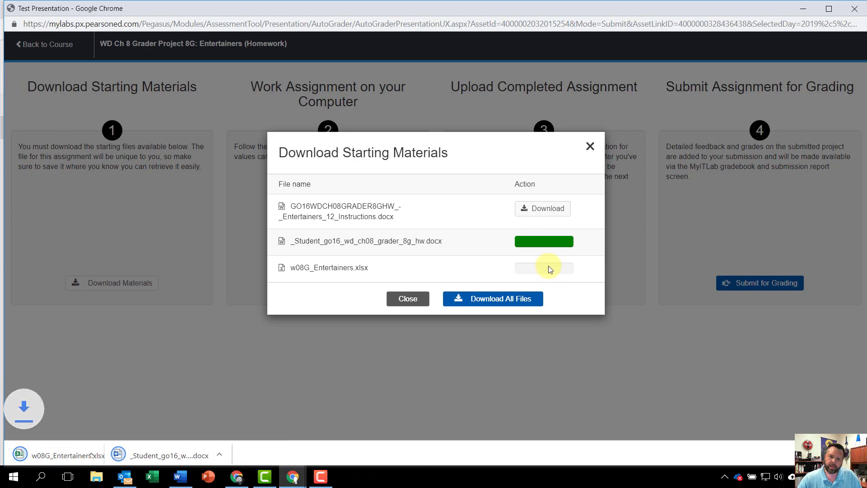
Open the downloaded _Student_go16_wd_ch08_grader_8g_hw.docx in Word, enable editing and show the view options.
left_click(186, 455)
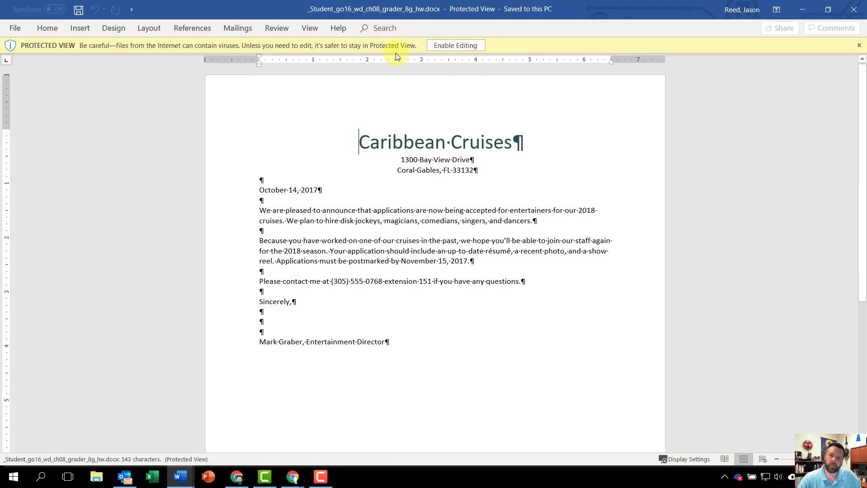
left_click(453, 47)
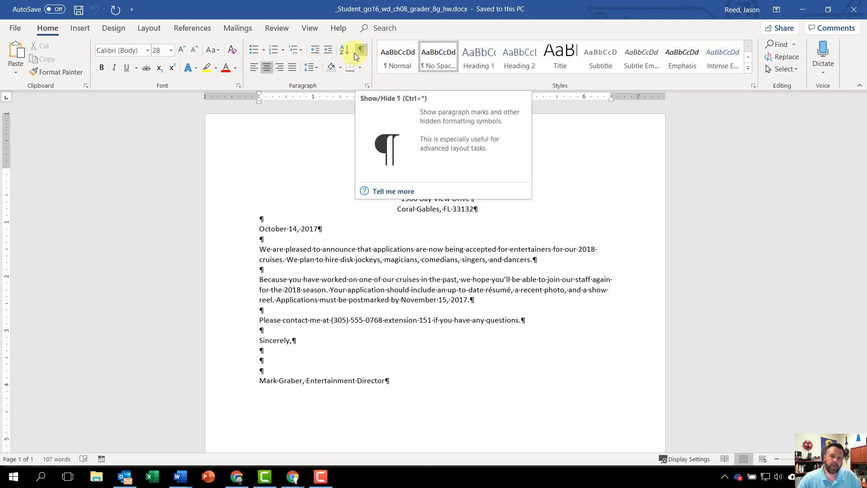
left_click(310, 29)
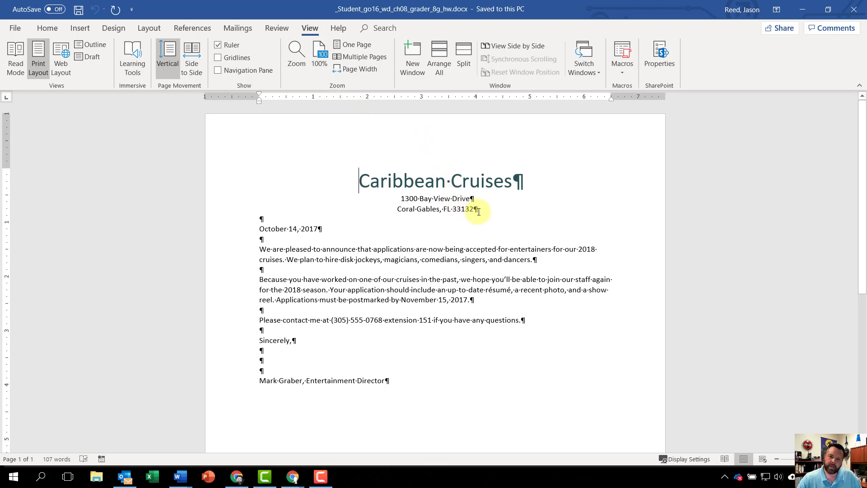
Format the two address lines below the Caribbean Cruises title as bold, 12 pt, in Teal, Accent 5, Darker 25%.
left_click_drag(474, 209, 406, 202)
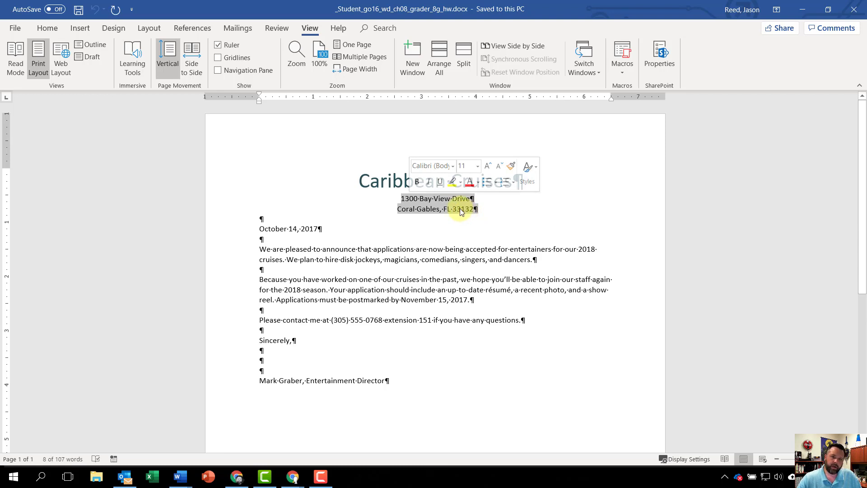
left_click(45, 29)
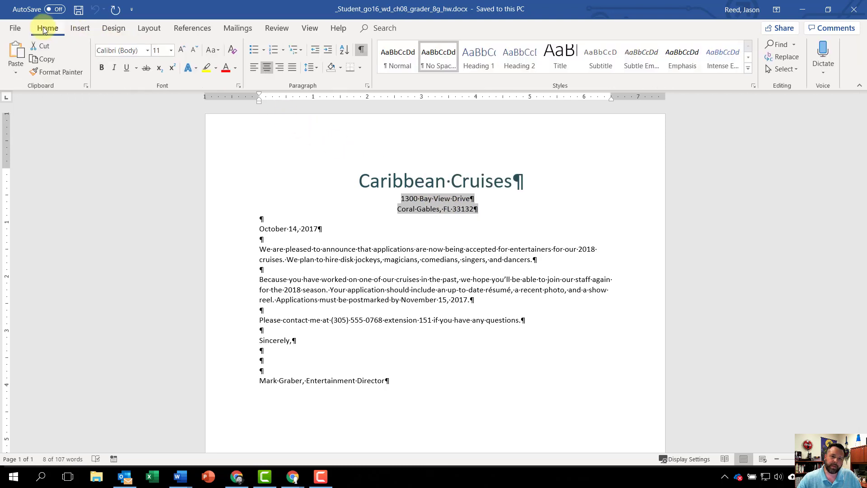
left_click(101, 67)
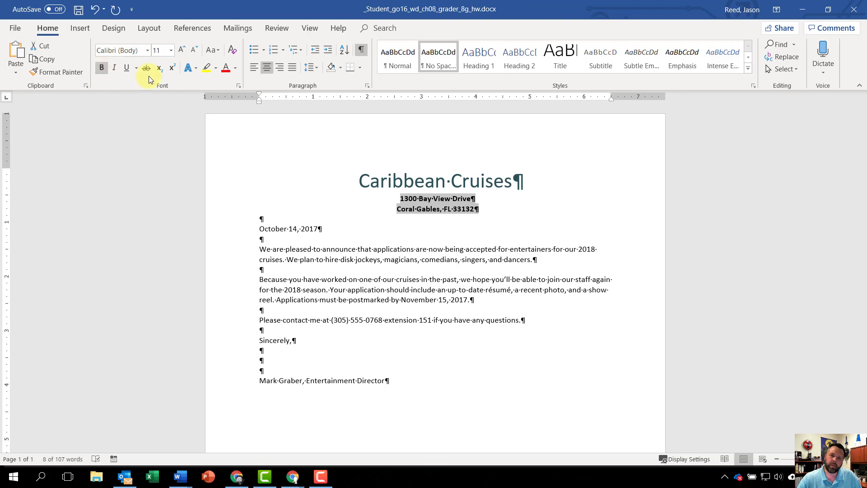
left_click(172, 52)
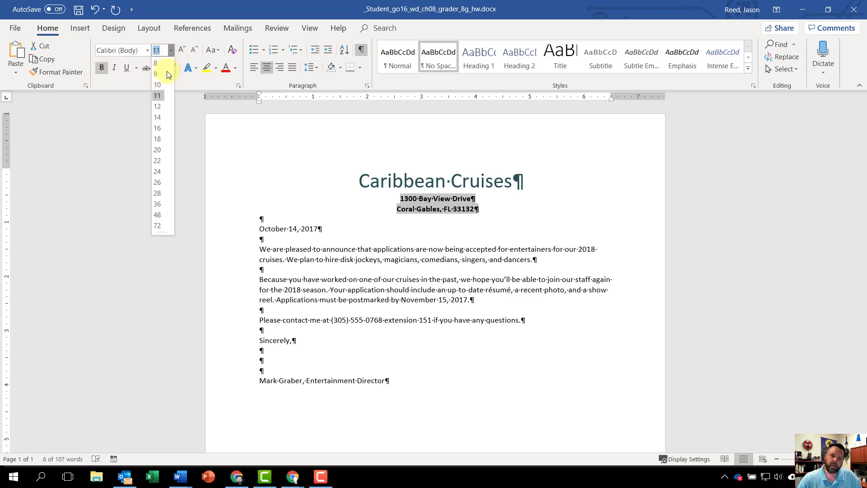
left_click(161, 108)
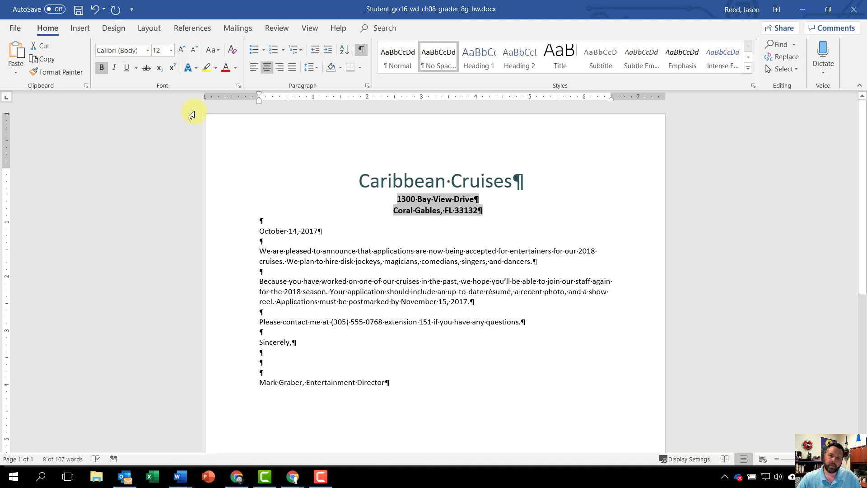
left_click(235, 69)
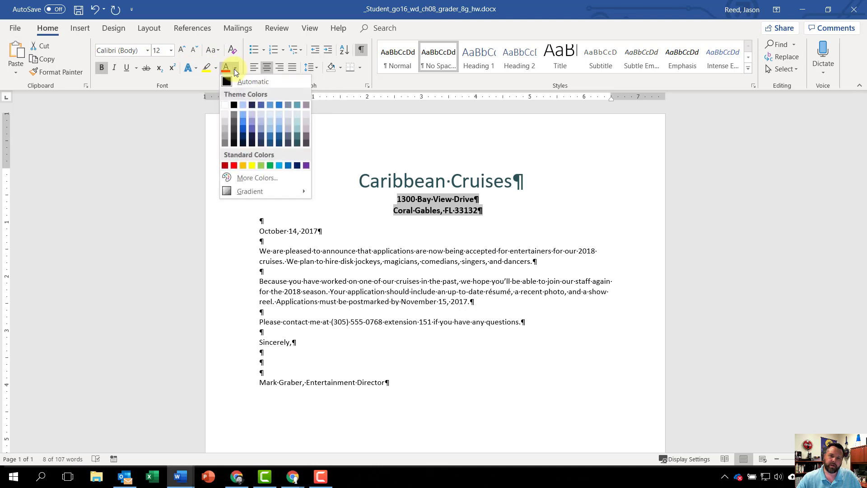
left_click(298, 136)
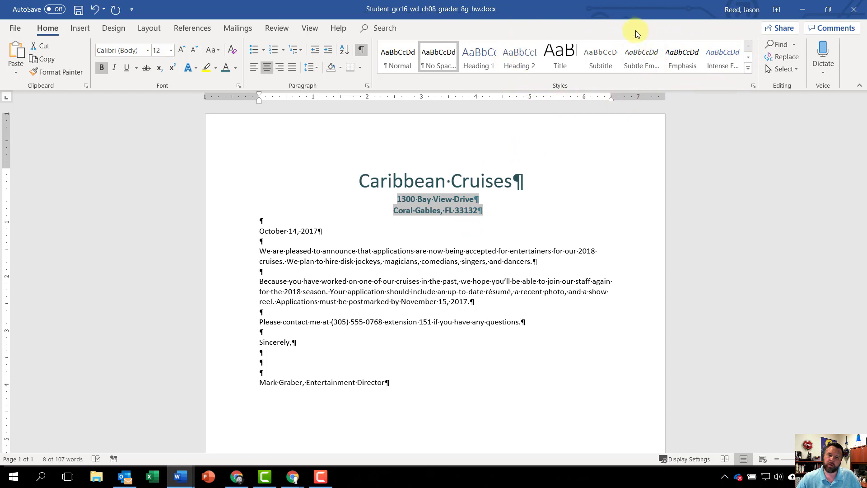
Create a new style named Address from the formatting of the selected address lines.
left_click(748, 69)
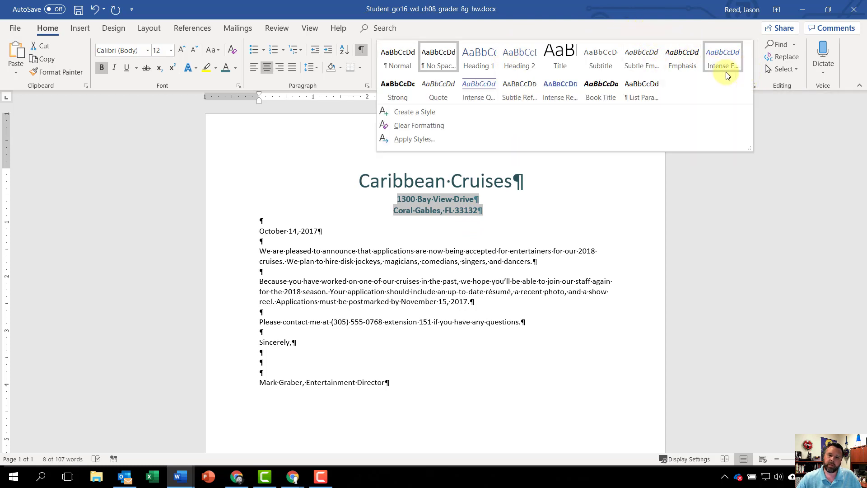
left_click(435, 112)
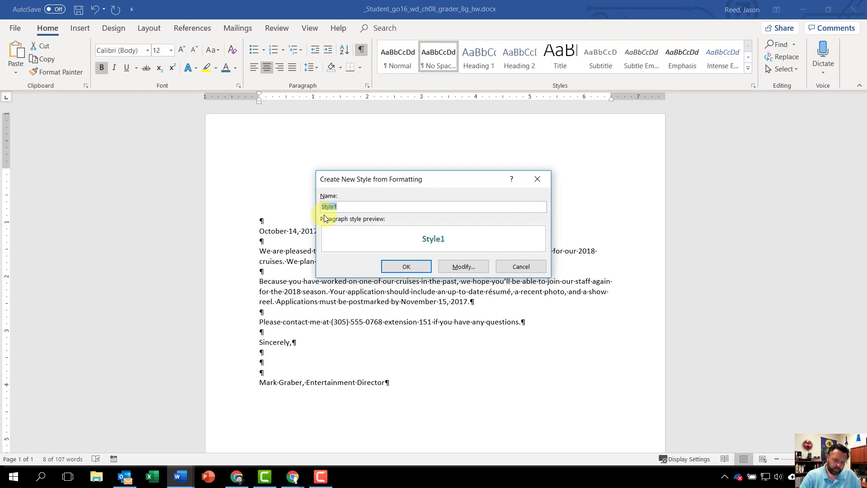
type("Adre")
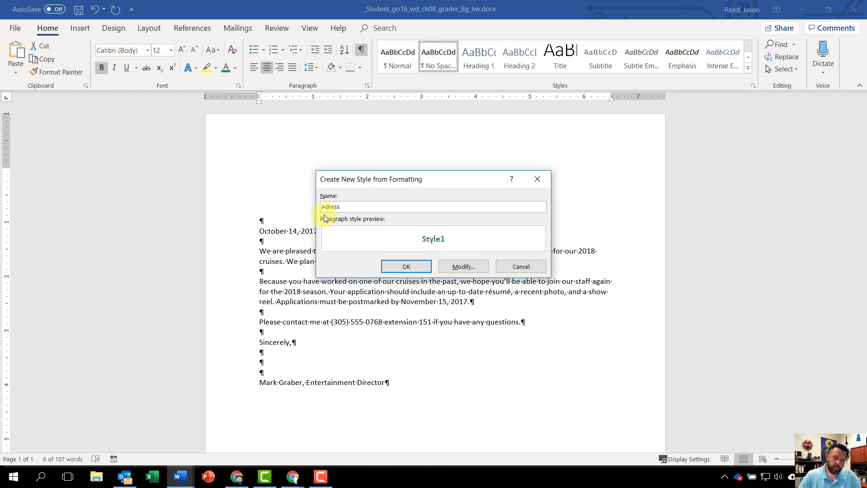
type("ss")
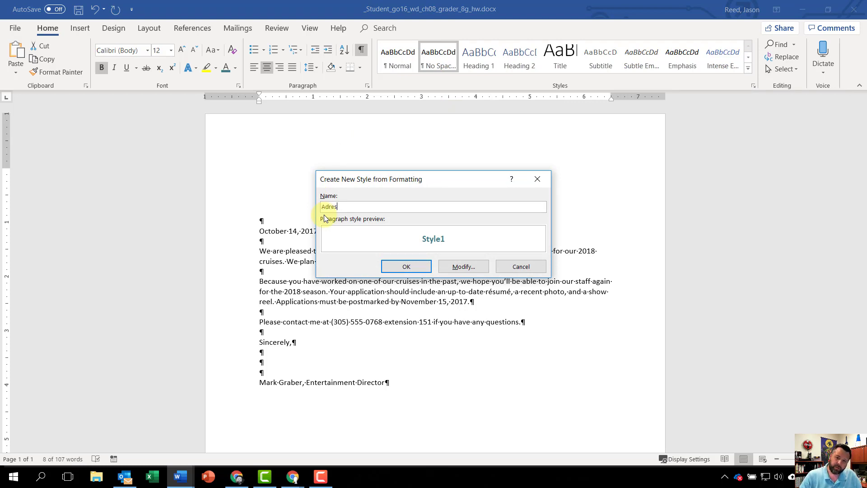
key("BackSpace")
key("BackSpace")
key("BackSpace")
key("BackSpace")
type("dress")
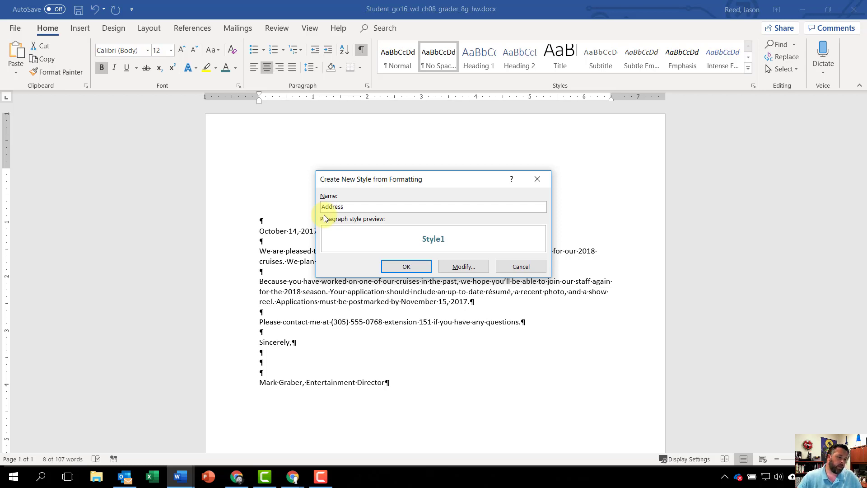
left_click(408, 267)
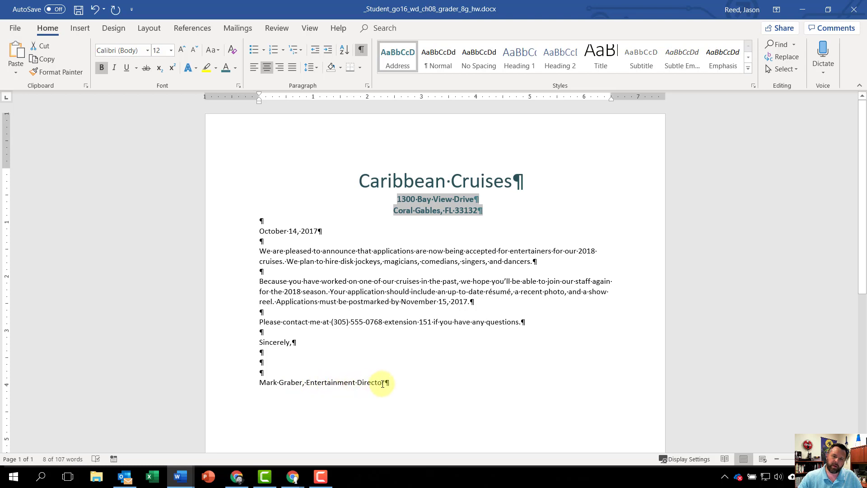
Apply the Address style to the signature line with the Entertainment Director's name at the letter's end.
left_click_drag(382, 384, 259, 384)
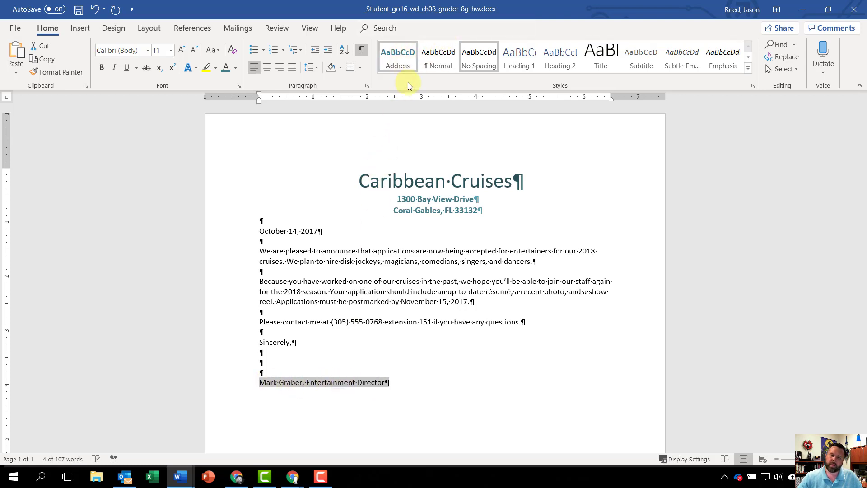
left_click(748, 69)
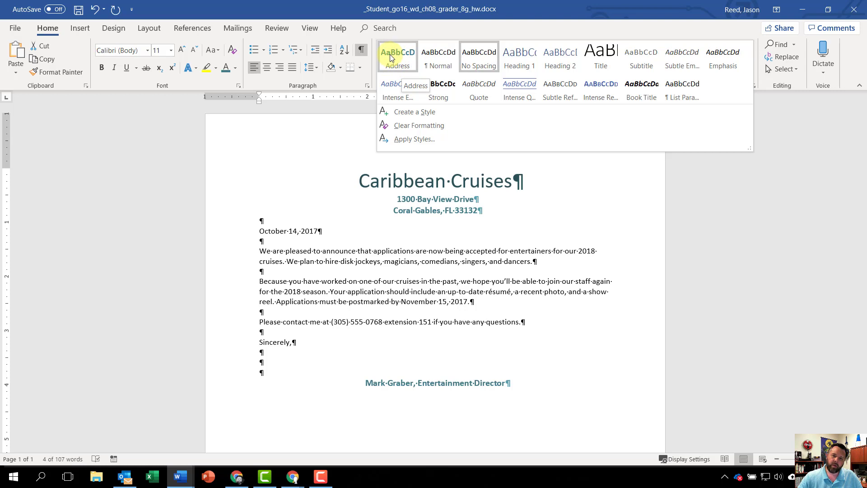
left_click(392, 55)
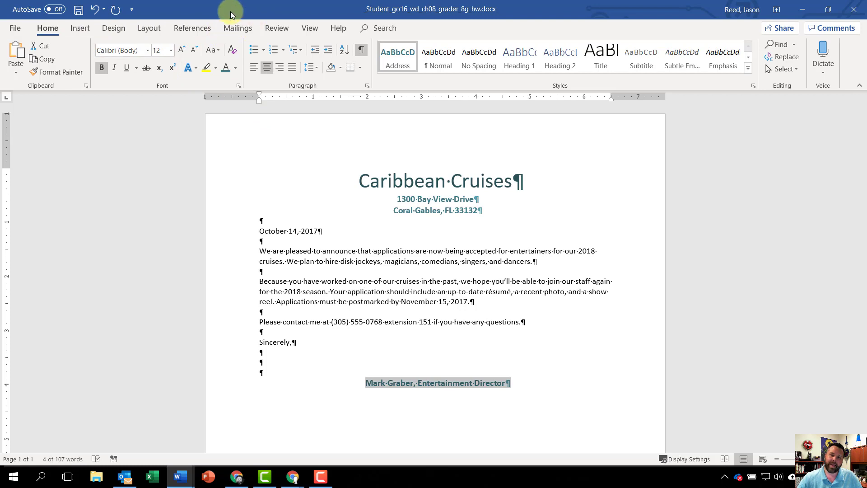
Start the Step-by-Step Mail Merge Wizard for Letters, use the current document and advance to recipient selection.
left_click(238, 28)
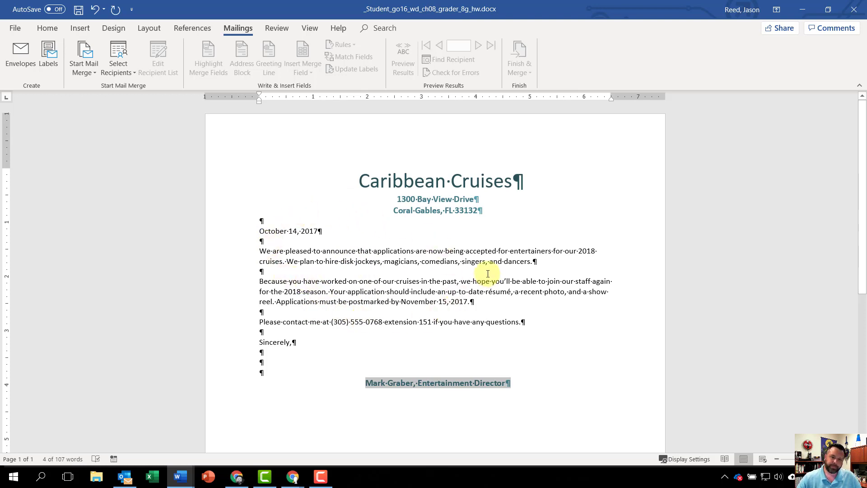
left_click(418, 250)
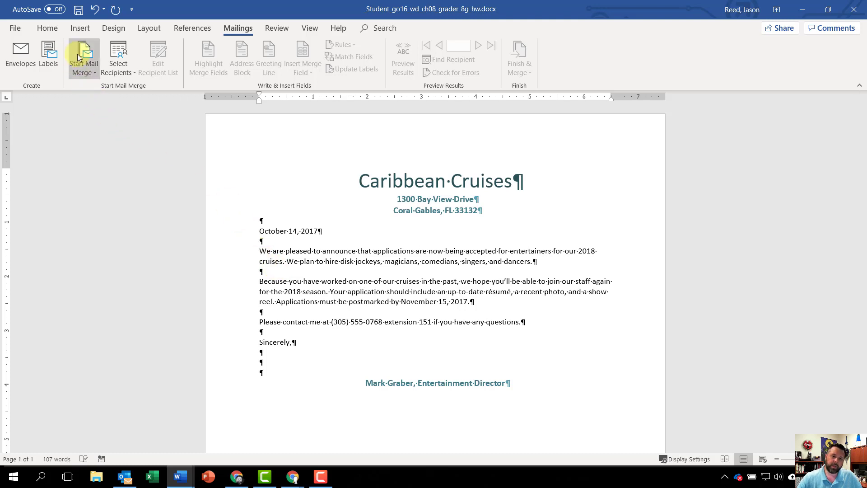
left_click(88, 64)
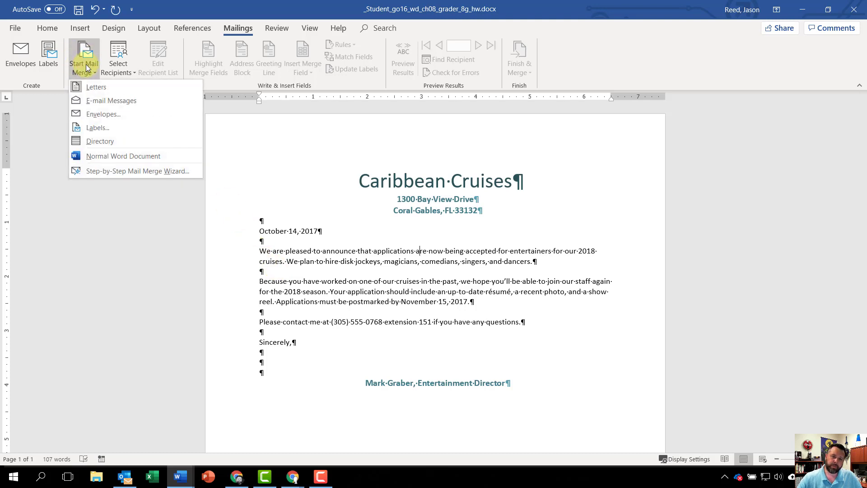
left_click(153, 172)
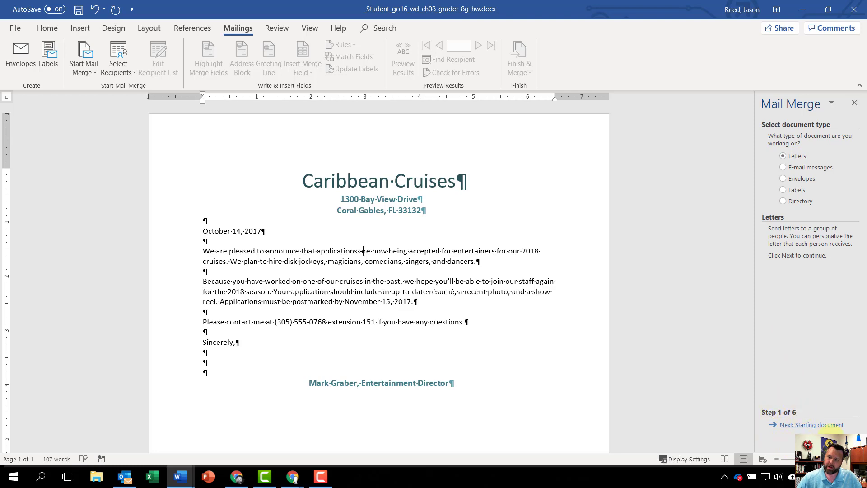
left_click(797, 425)
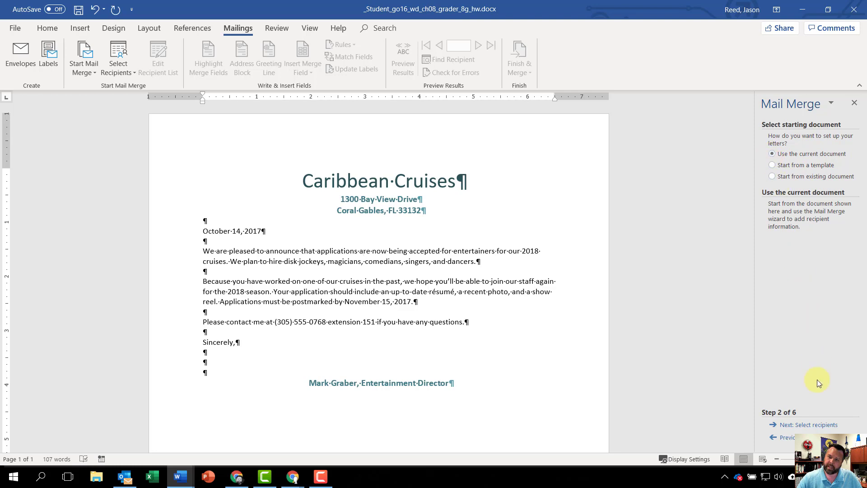
left_click(812, 426)
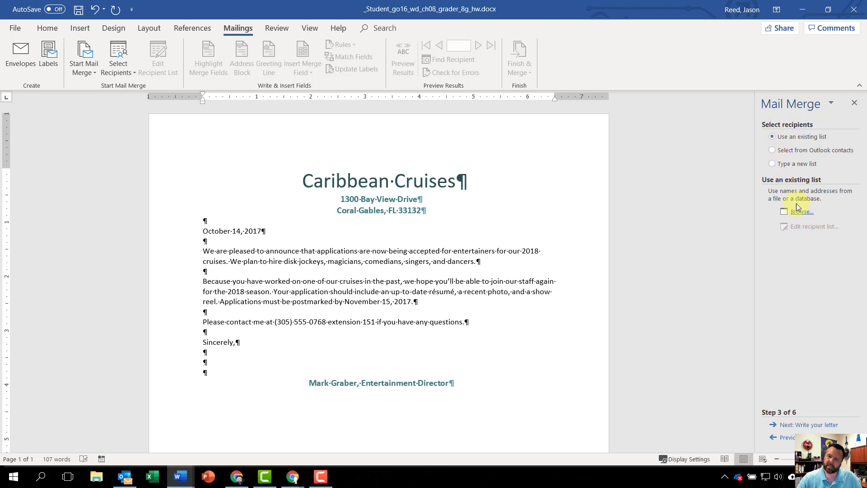
Load the Entertainer Information table of w08G_Entertainers.xlsx from Downloads as the recipient list, with column headers in its first row.
left_click(803, 215)
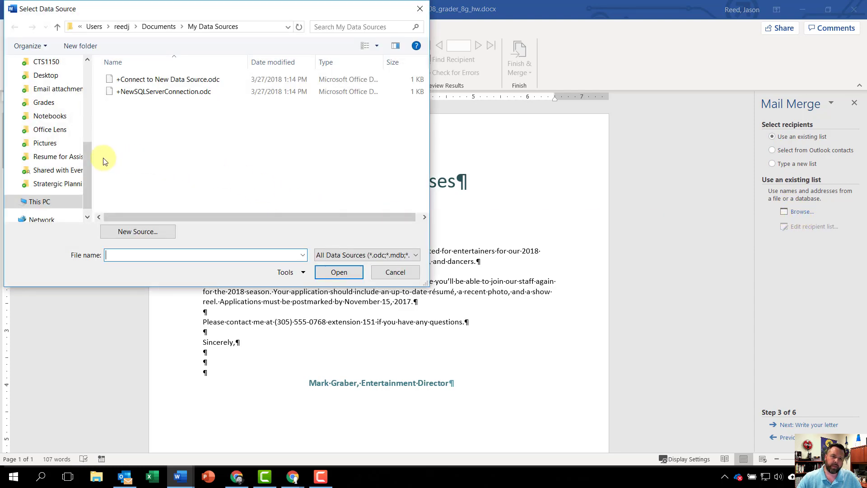
left_click_drag(89, 159, 75, 74)
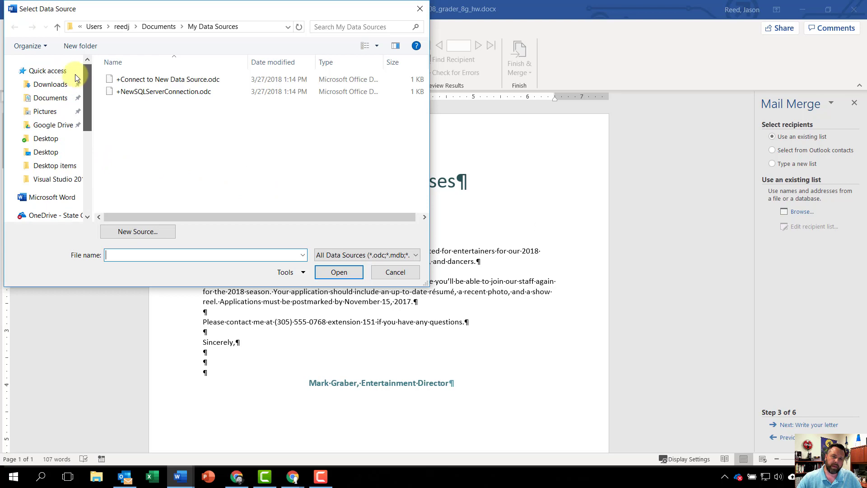
left_click(44, 86)
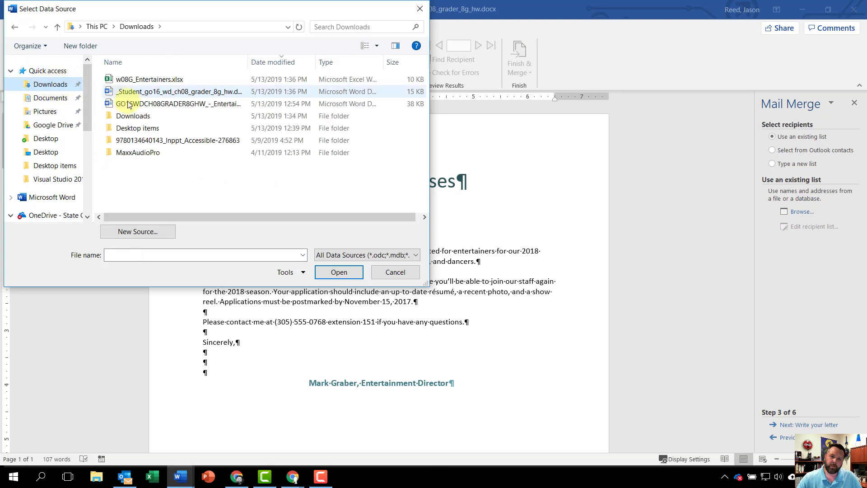
left_click(145, 81)
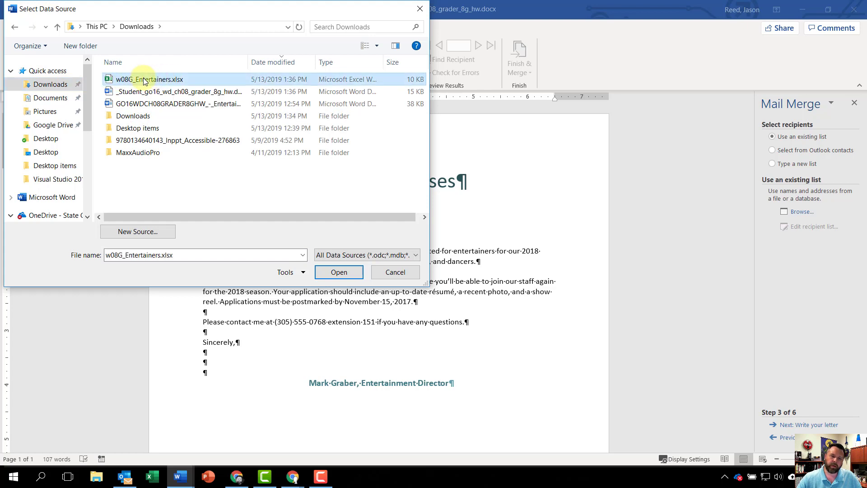
left_click(340, 273)
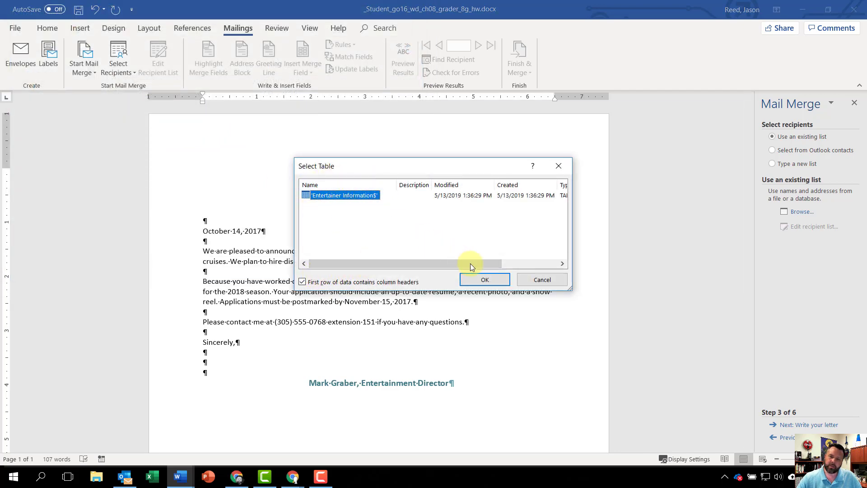
left_click(486, 280)
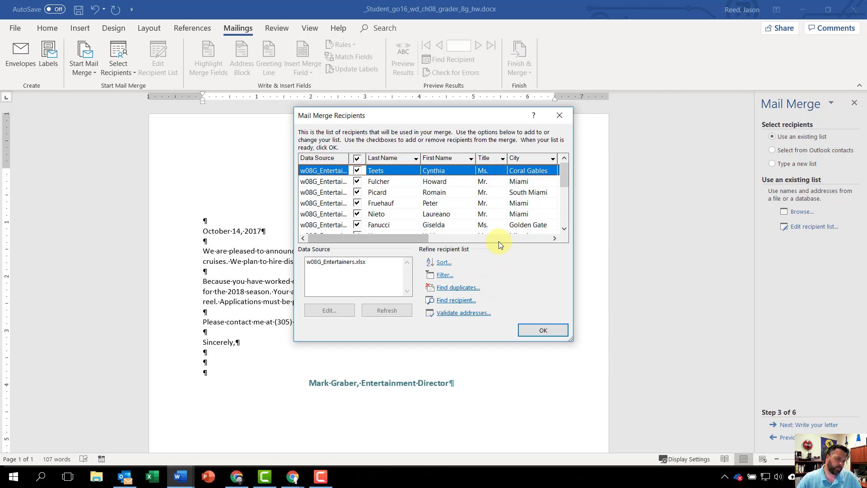
Sort the mail merge recipient list by Postal Code in ascending order.
left_click(439, 264)
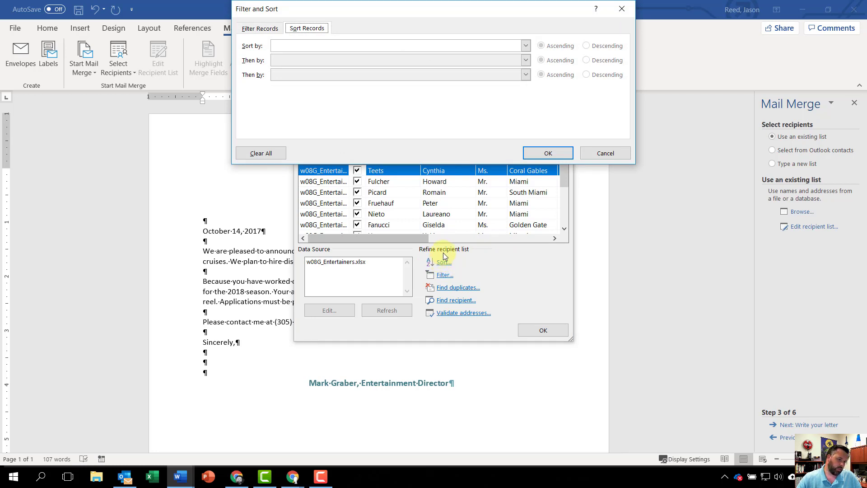
left_click(525, 47)
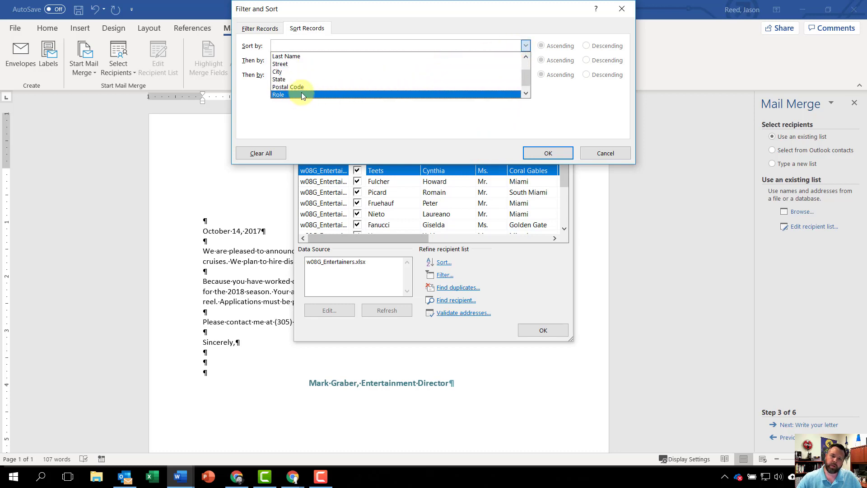
left_click(304, 88)
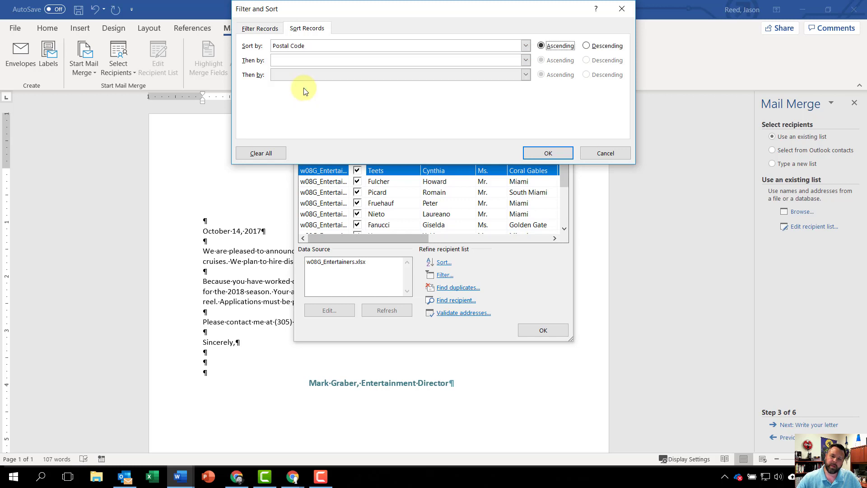
left_click(549, 153)
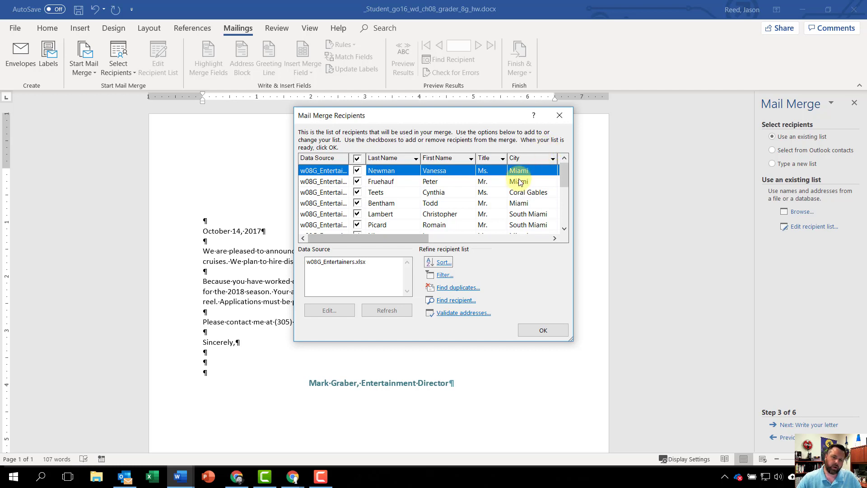
Filter the recipient list to records whose Role is equal to Singer and accept the recipient list.
left_click(445, 275)
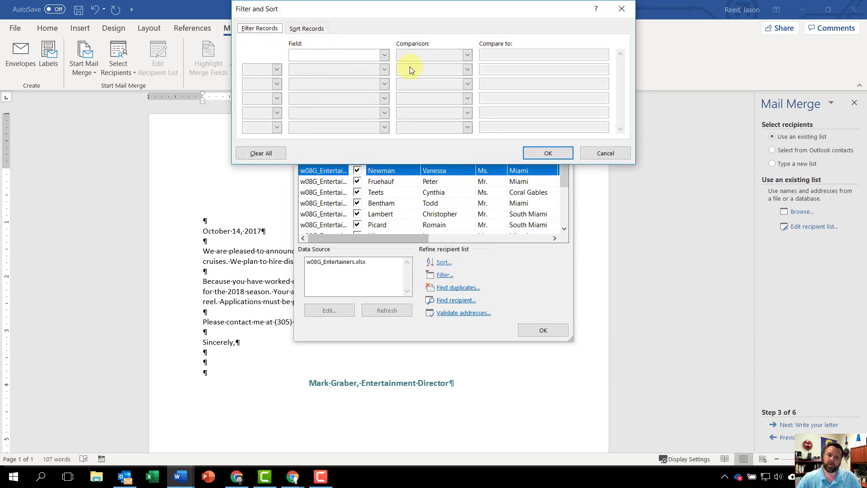
left_click(386, 55)
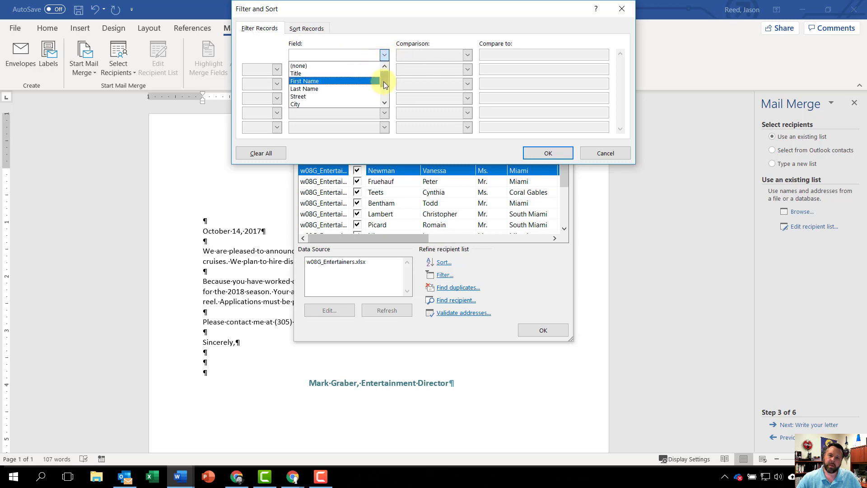
left_click_drag(384, 82, 385, 93)
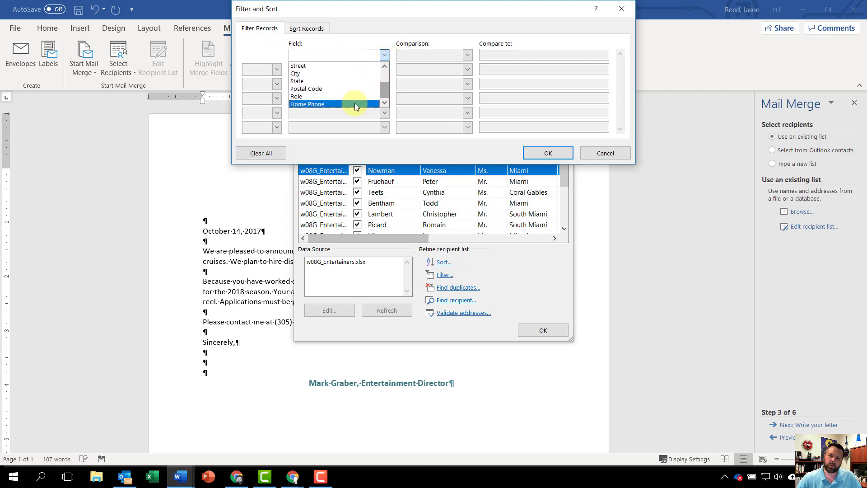
left_click(318, 96)
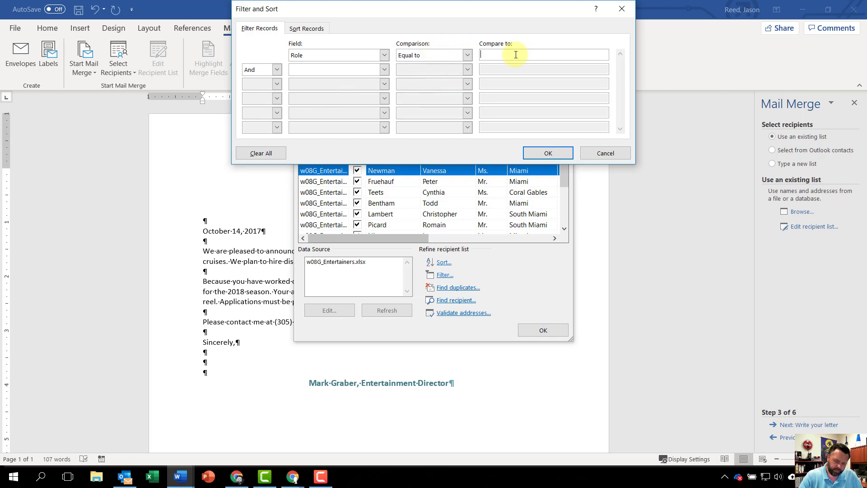
type("Singer")
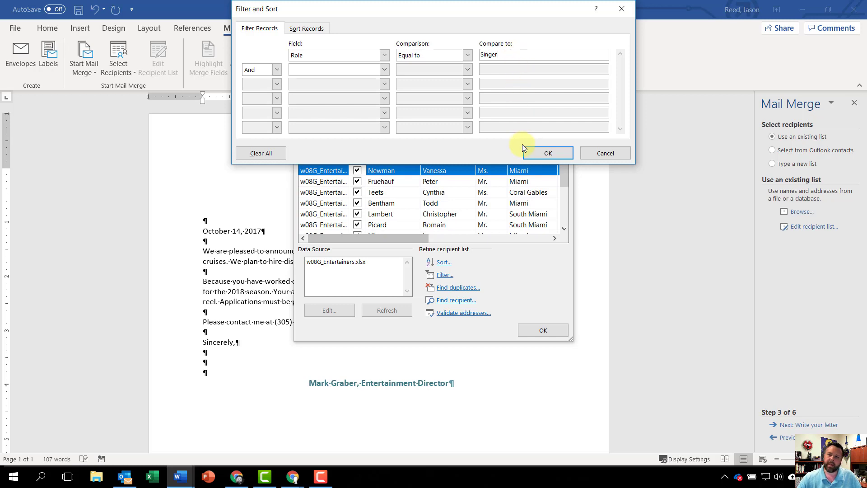
left_click(545, 153)
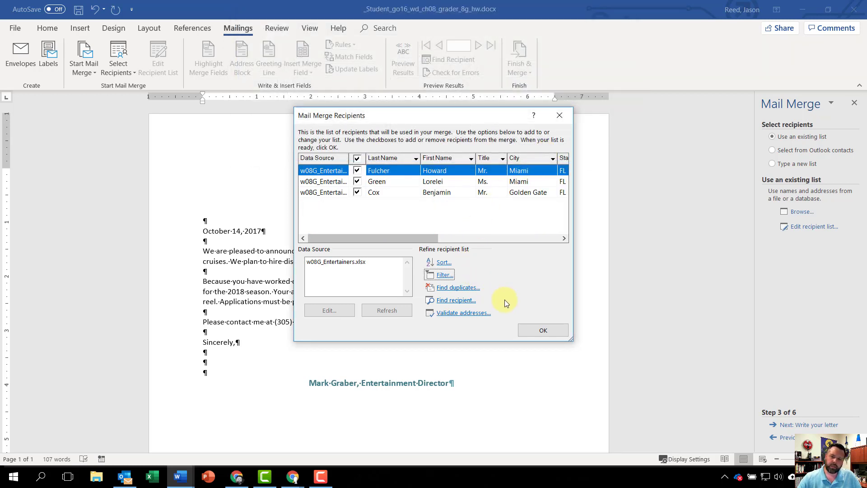
left_click(541, 330)
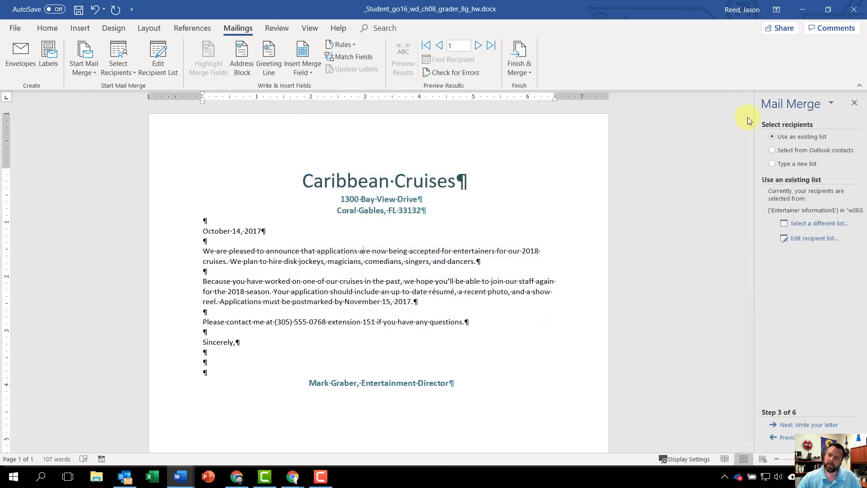
Advance the wizard to writing the letter and add three blank paragraphs at the empty line below the date.
left_click(819, 426)
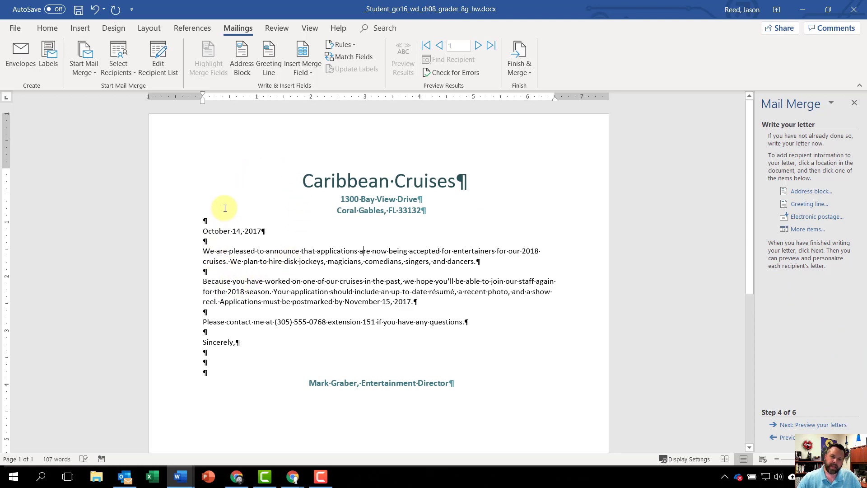
scroll(313, 277, "down", 1)
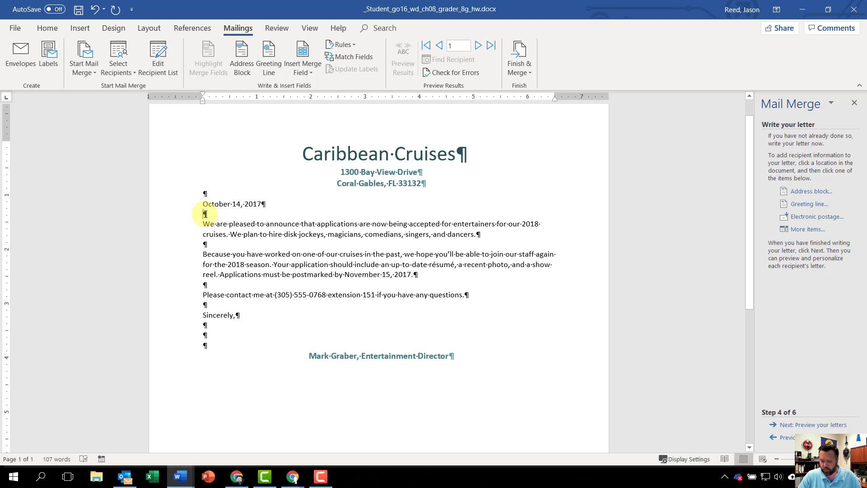
key("Return")
key("Return")
key("Return")
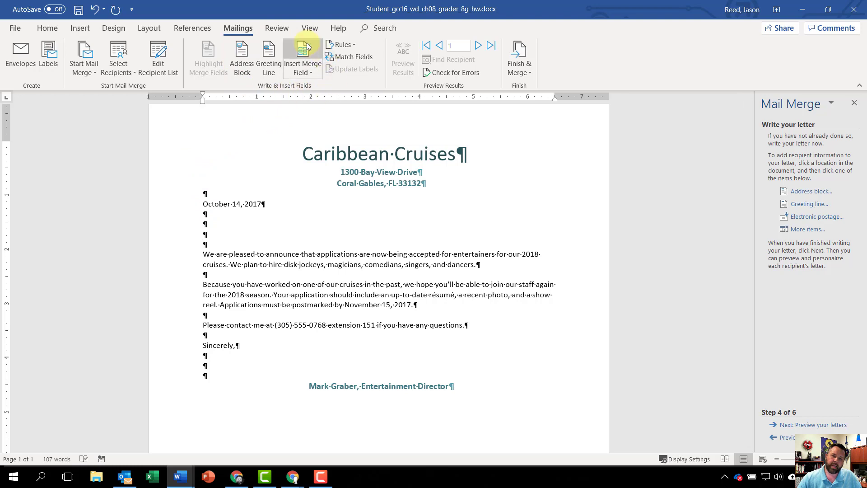
Insert an address block above the letter's first body paragraph, with Address 1 matched to the Street field.
left_click(243, 58)
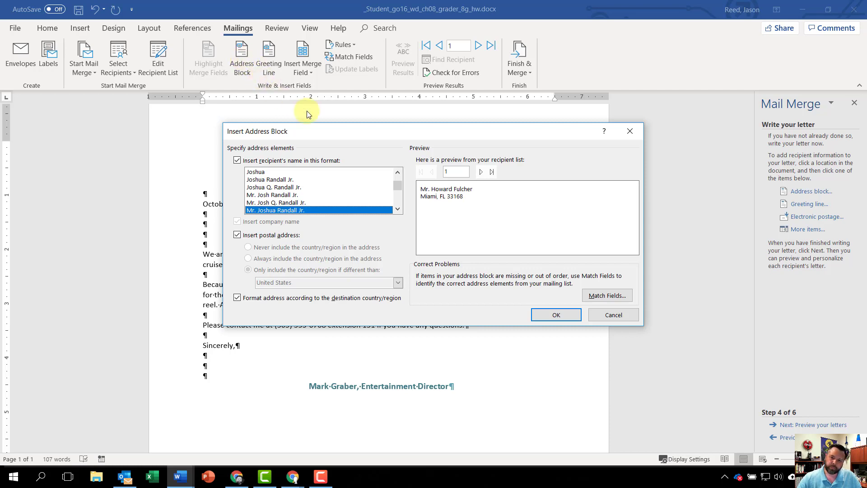
left_click(597, 297)
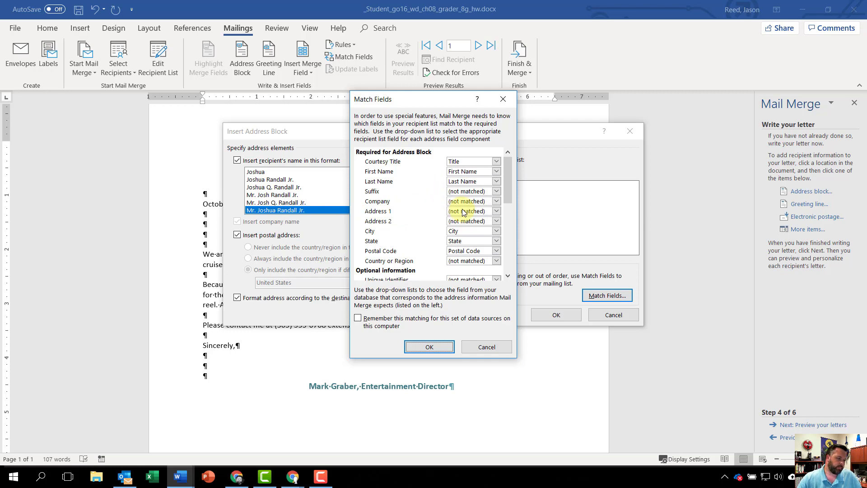
left_click(495, 211)
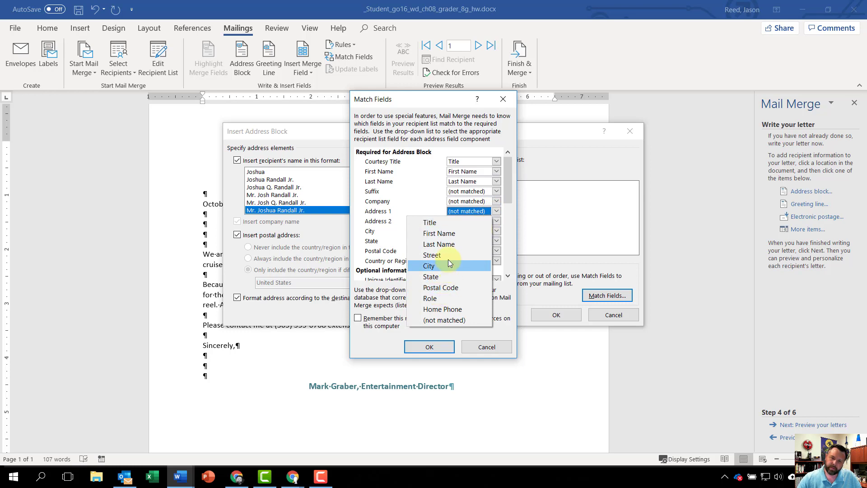
left_click(433, 255)
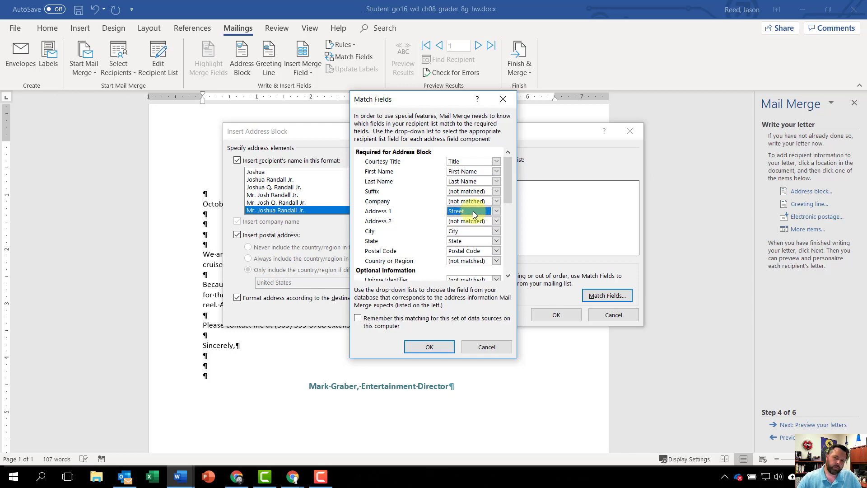
left_click(445, 348)
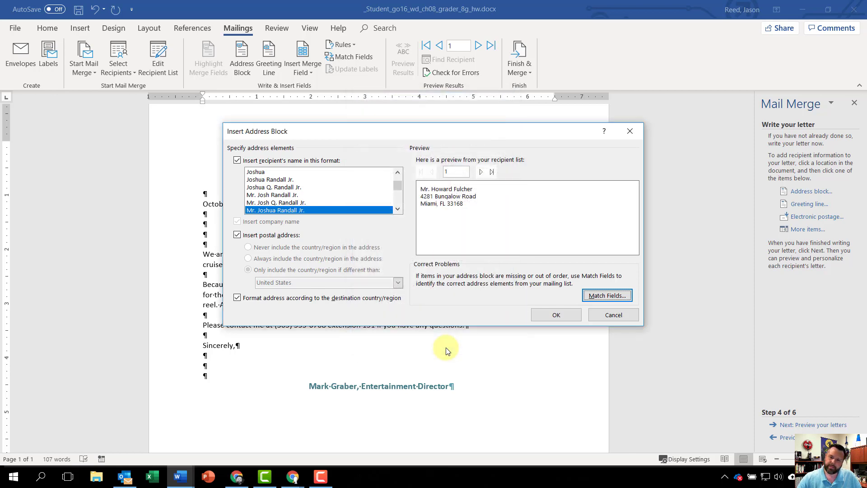
left_click(568, 316)
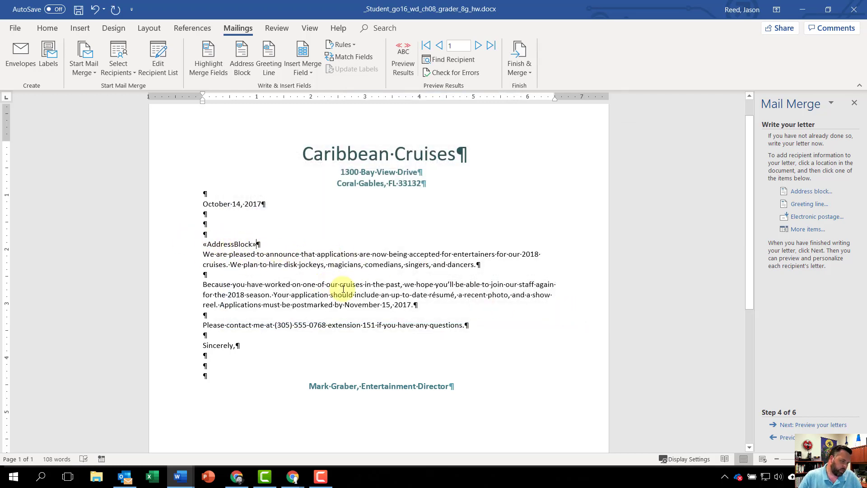
Insert the default greeting line below the address block, with one blank line before it and one after it.
key("Return")
key("Return")
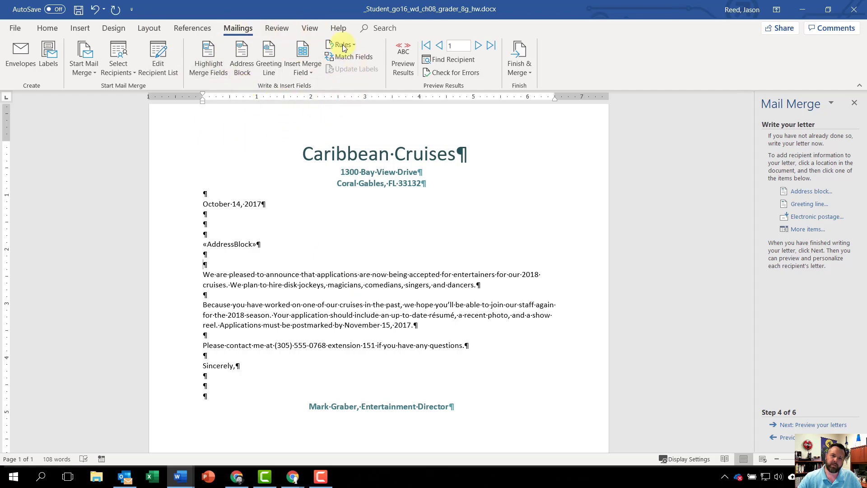
left_click(269, 63)
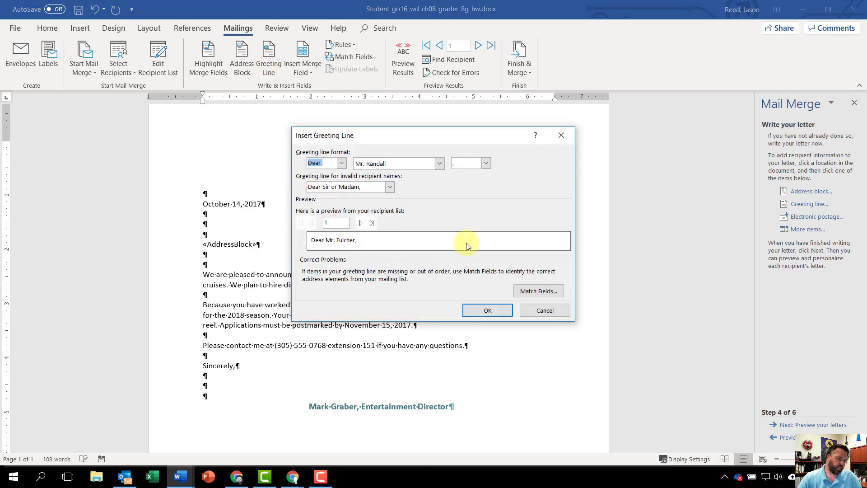
left_click(486, 309)
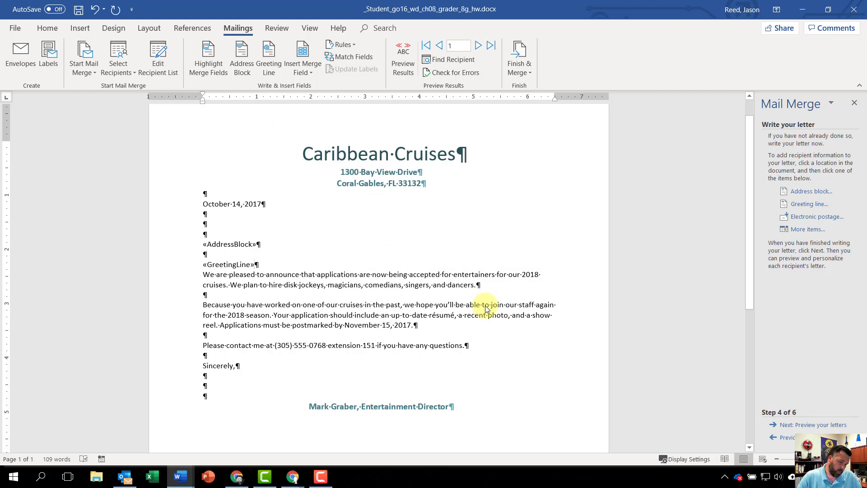
key("Return")
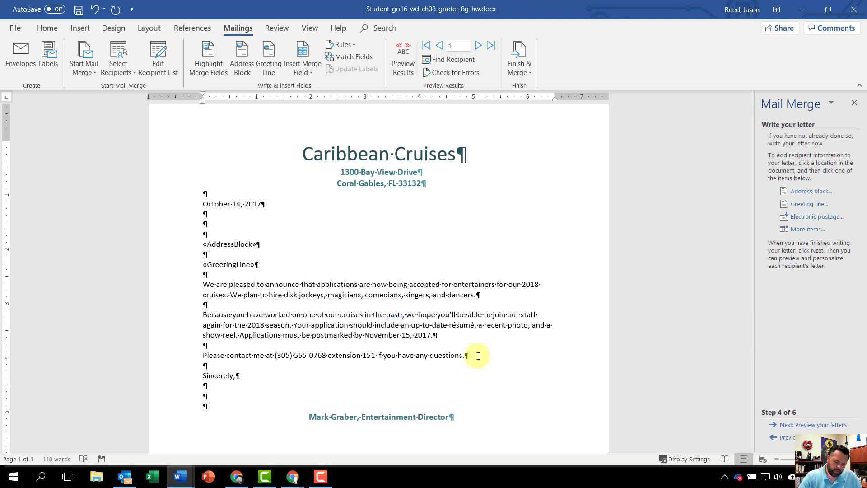
Add "as a" followed by the Role merge field after "in the past" in the second body paragraph.
type("as a")
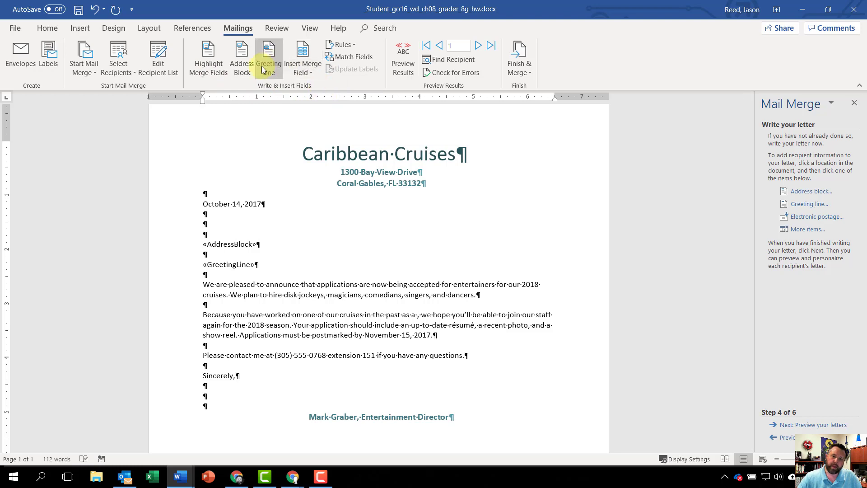
left_click(305, 70)
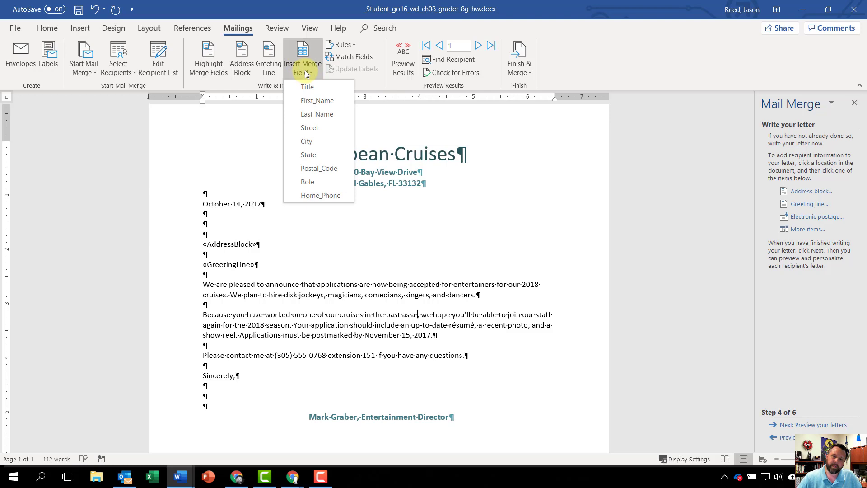
left_click(307, 182)
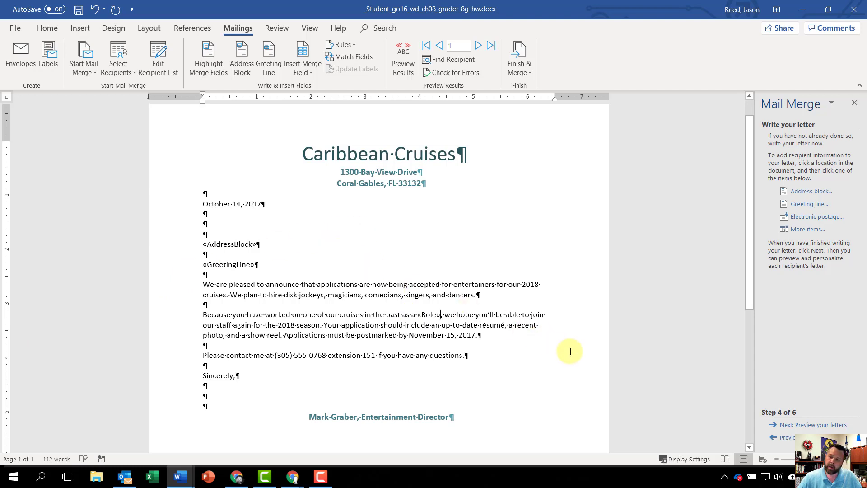
Preview the merged letter and complete the merge by sending all records to a new document of individual letters.
left_click(810, 426)
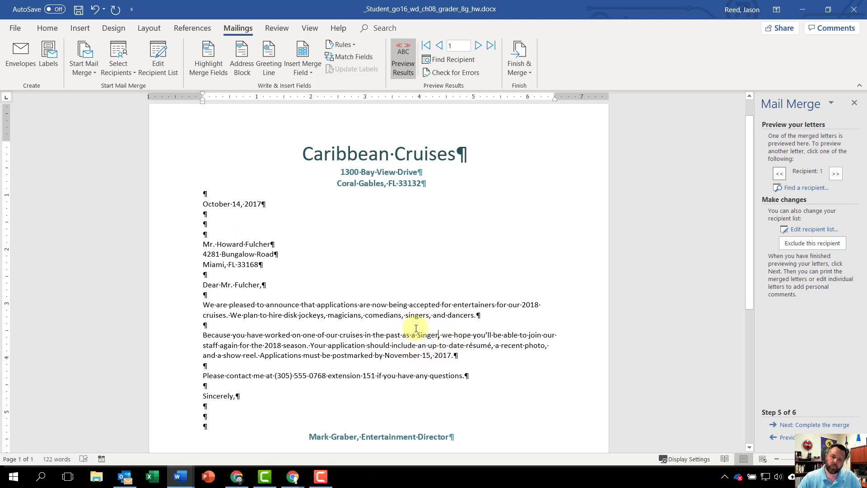
scroll(458, 328, "down", 10)
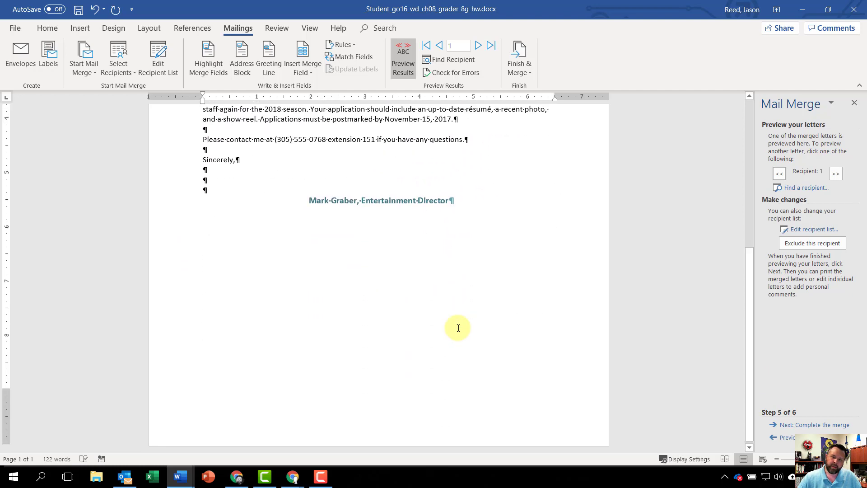
scroll(458, 328, "up", 1)
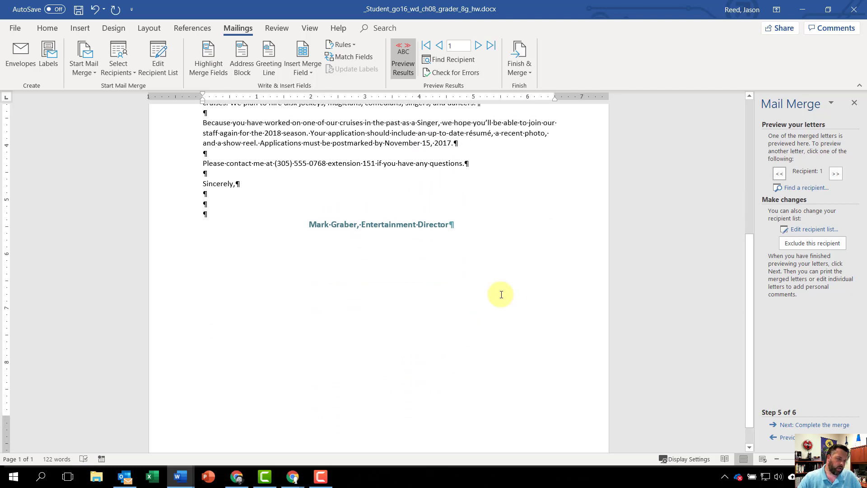
left_click(818, 425)
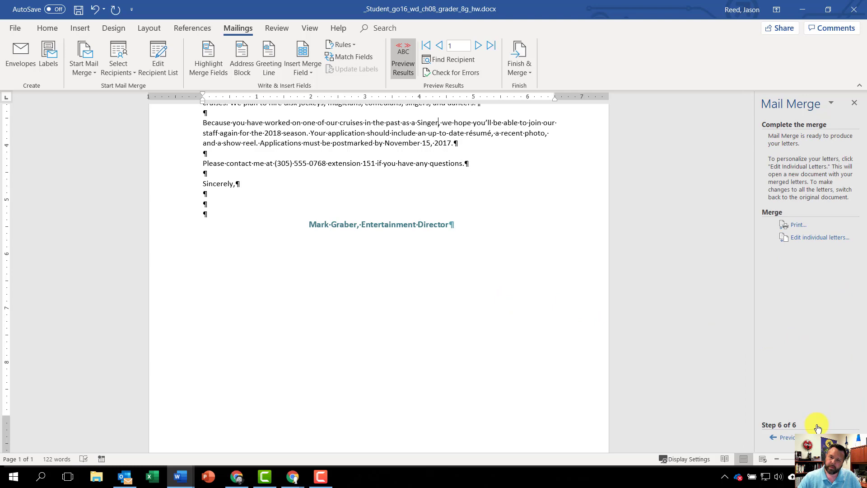
left_click(817, 239)
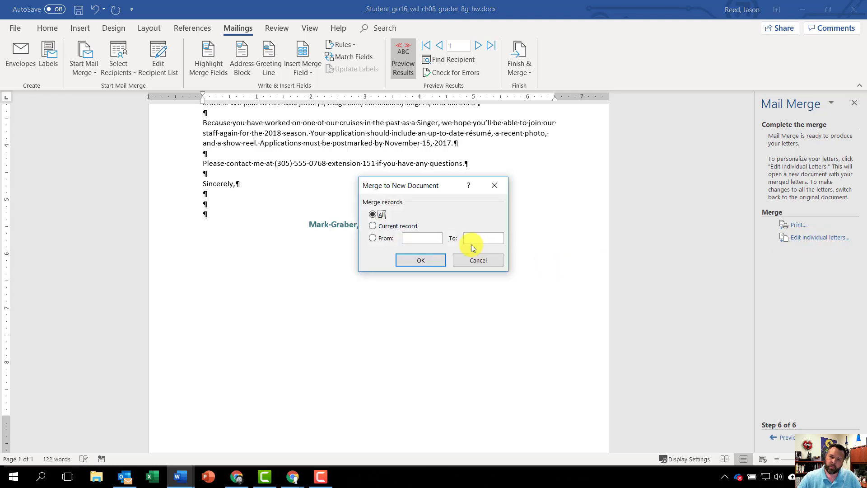
left_click(417, 261)
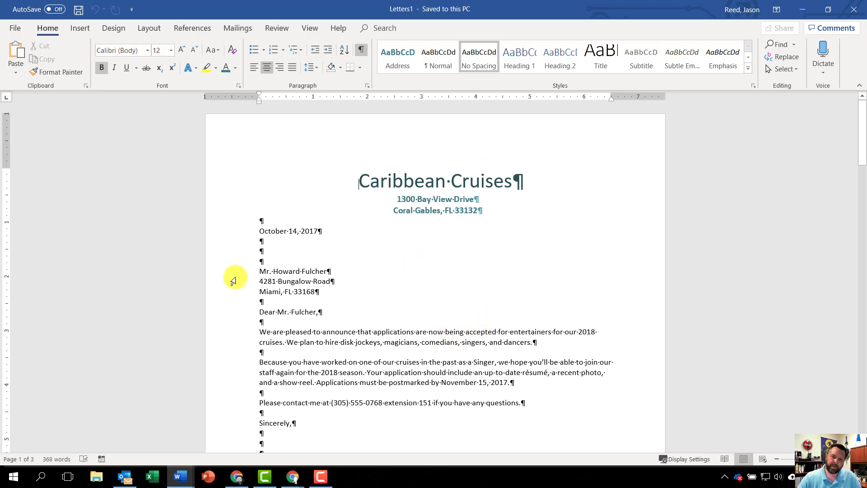
scroll(365, 324, "down", 1)
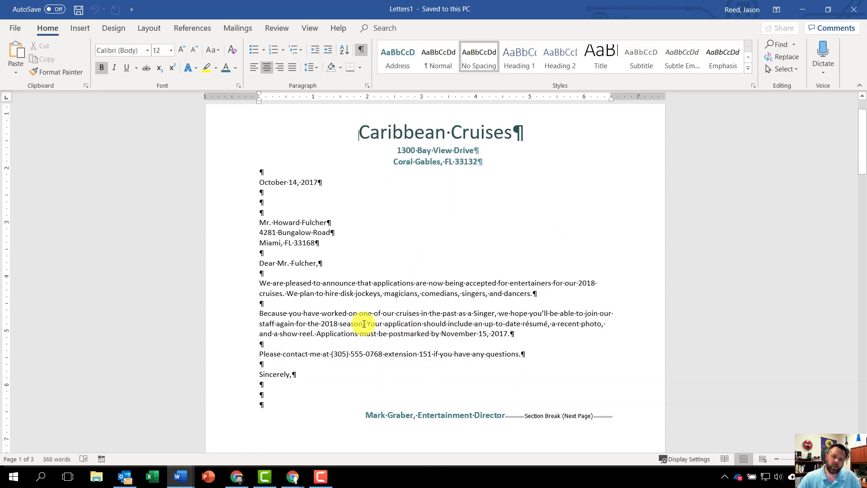
scroll(364, 324, "down", 17)
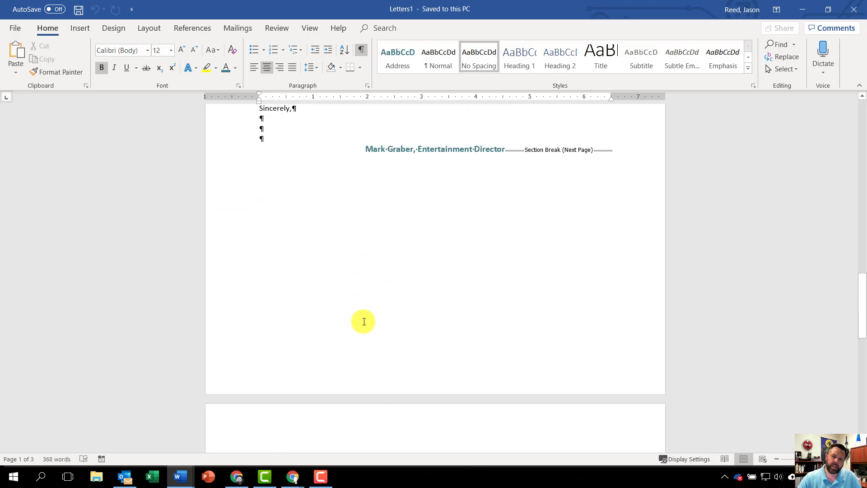
Look over the merged letters and save the document as "Entertainers Merged" in the Downloads folder.
scroll(364, 321, "down", 13)
scroll(364, 321, "up", 3)
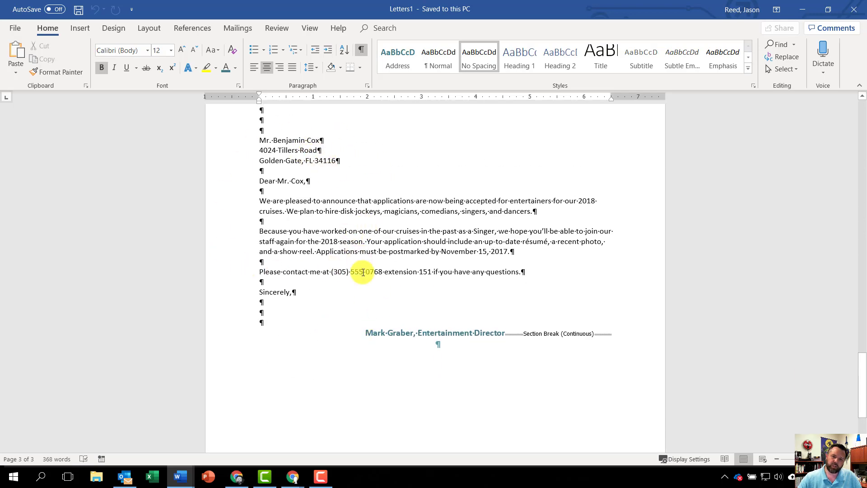
scroll(362, 272, "up", 15)
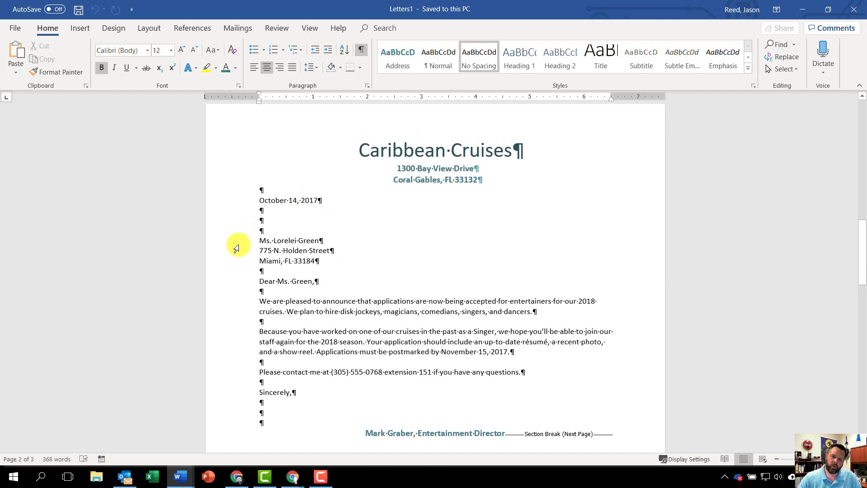
scroll(381, 312, "up", 10)
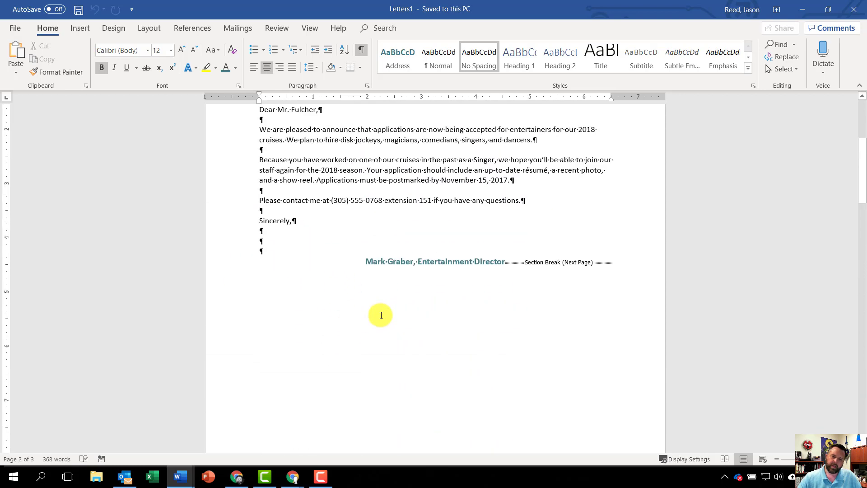
scroll(381, 315, "up", 5)
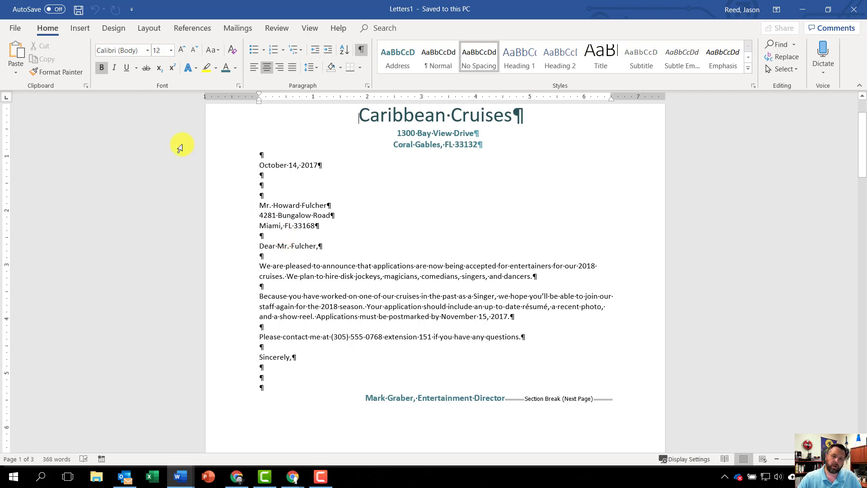
left_click(15, 29)
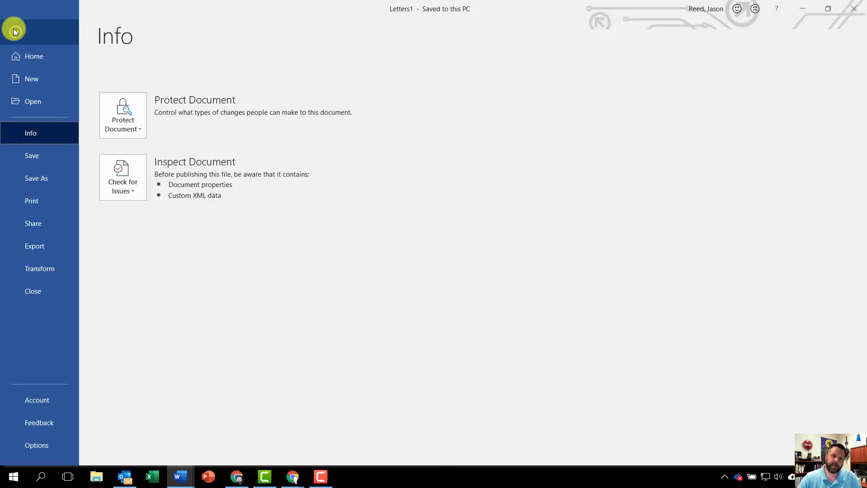
left_click(36, 176)
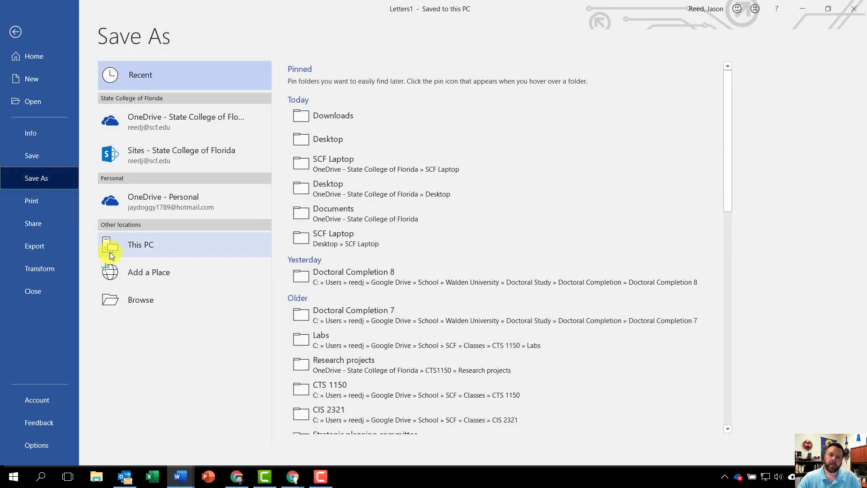
left_click(342, 115)
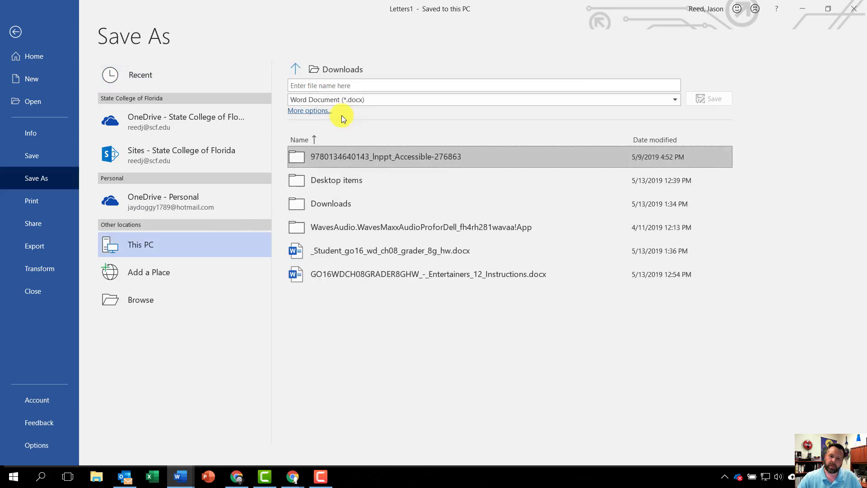
left_click(306, 87)
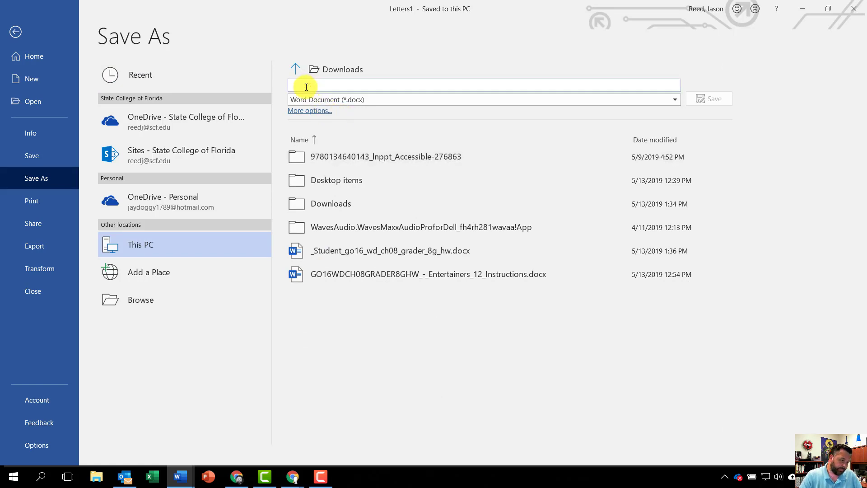
type("Entertain")
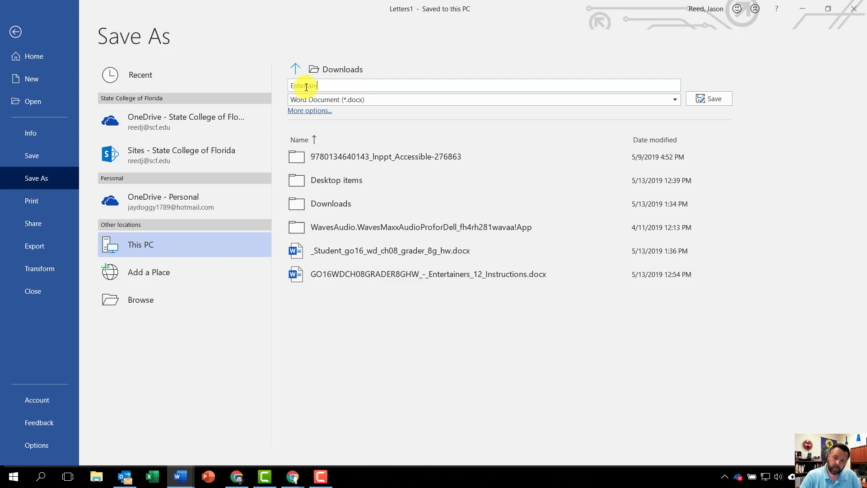
type("ers Merged")
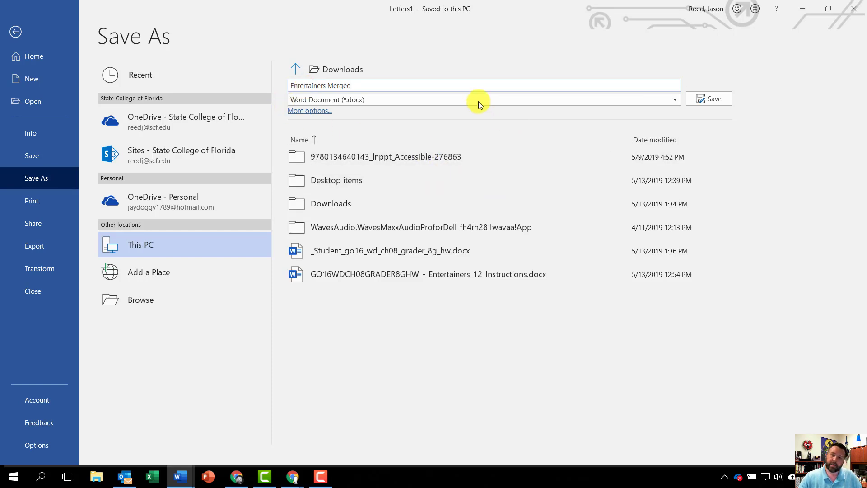
left_click(716, 101)
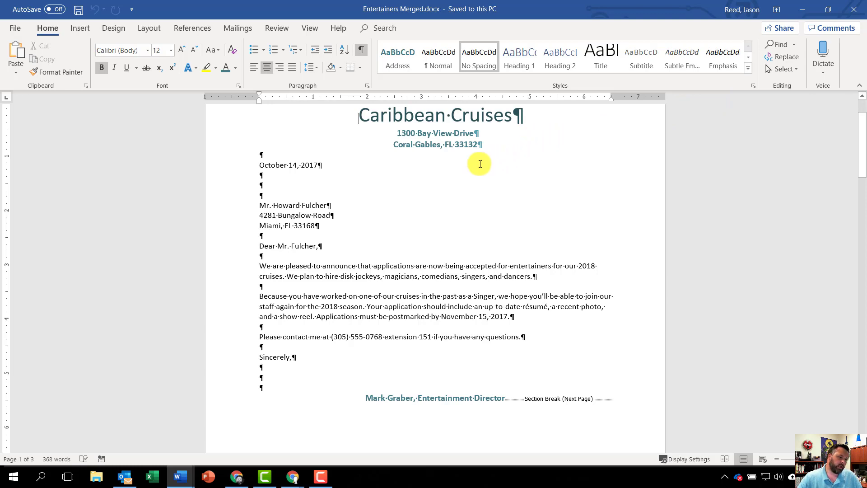
Show all properties of the merged document, setting its tags to "entertainers, merged" and its subject to "cgs".
left_click(96, 12)
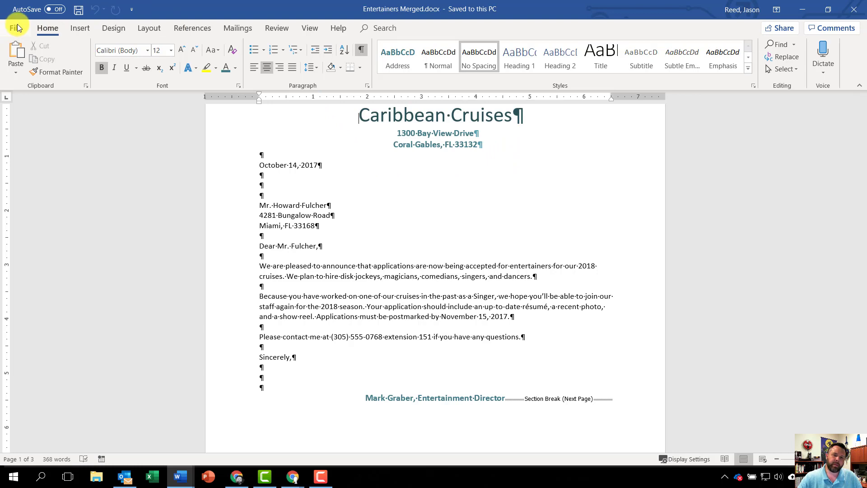
left_click(17, 28)
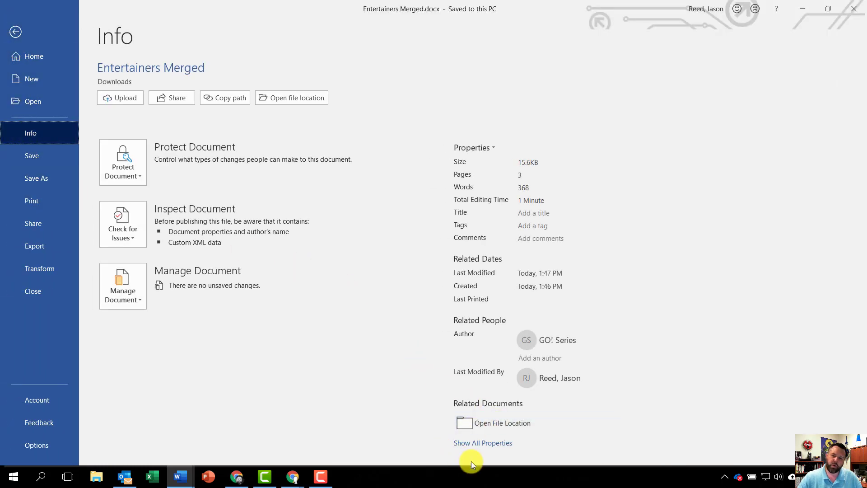
left_click(476, 443)
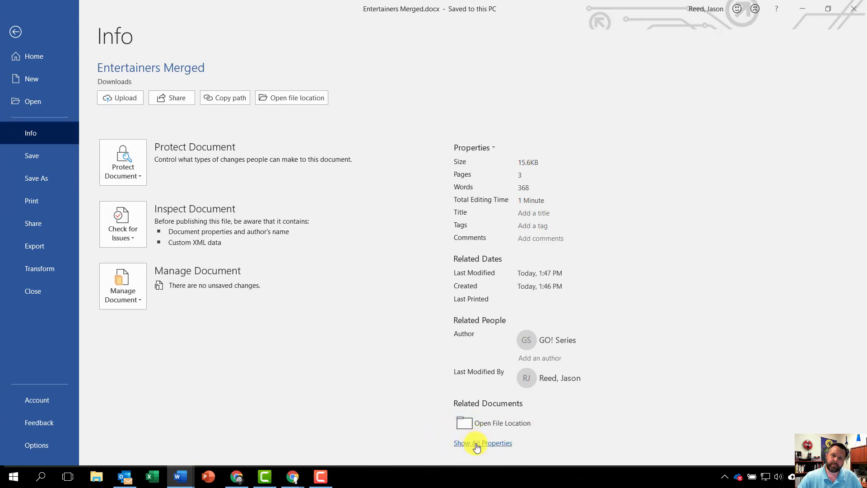
left_click(533, 225)
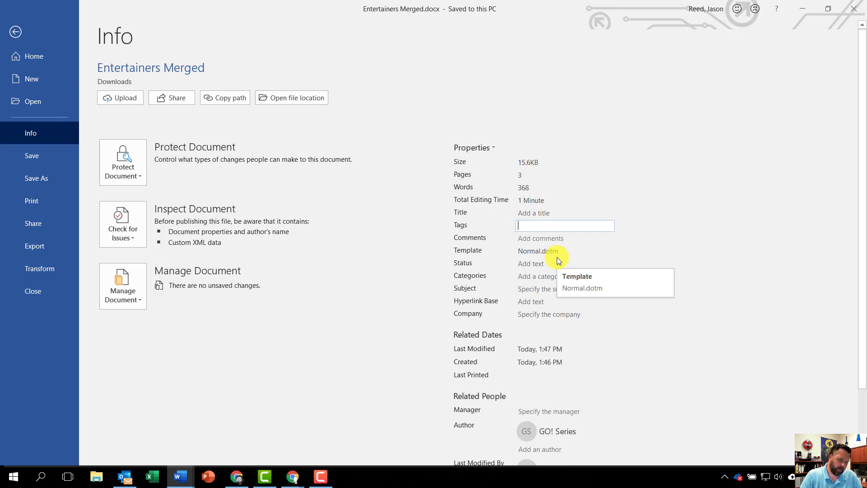
type("ho")
key("BackSpace")
key("BackSpace")
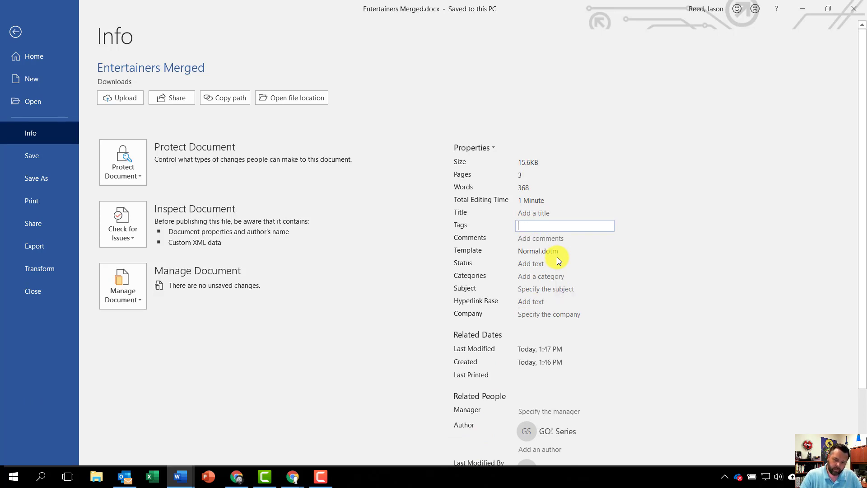
type("entertainers")
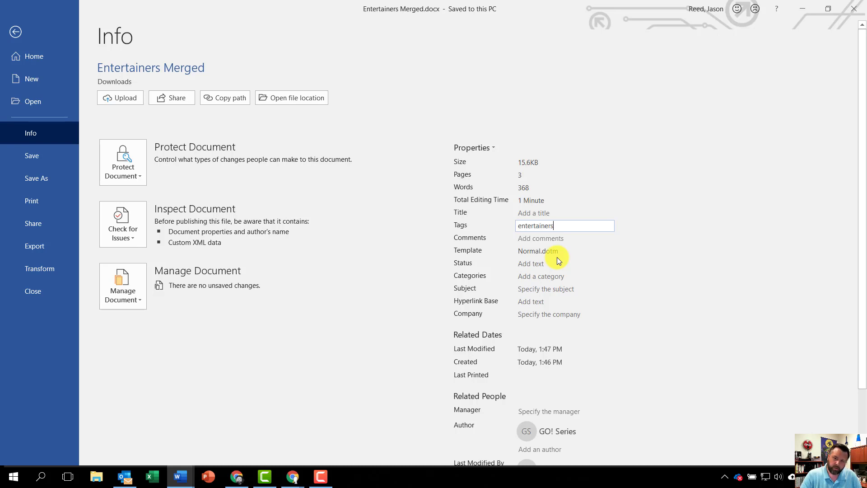
type(", mer")
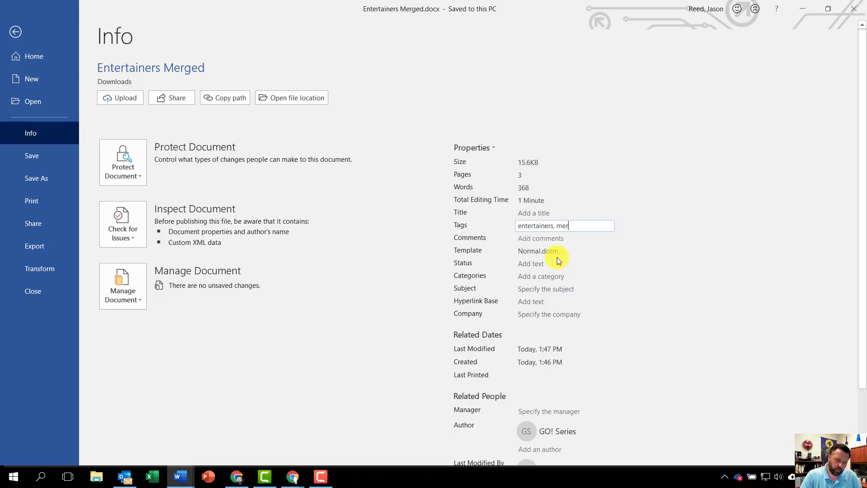
type("ged")
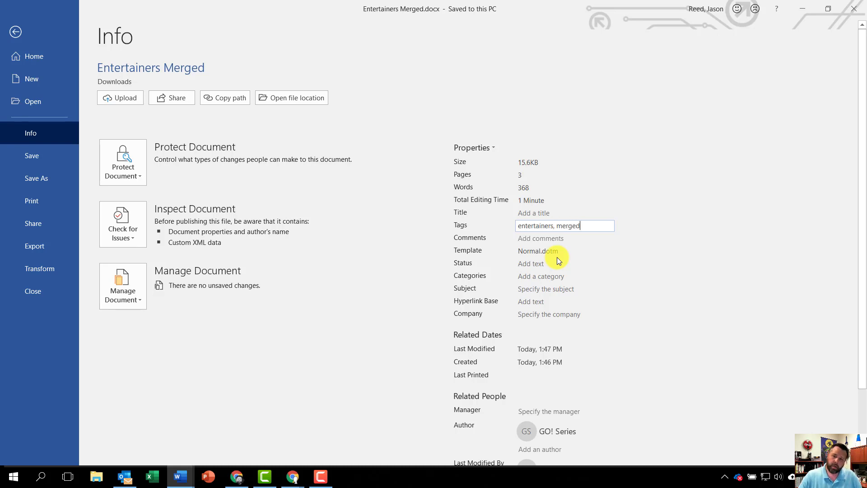
left_click(529, 290)
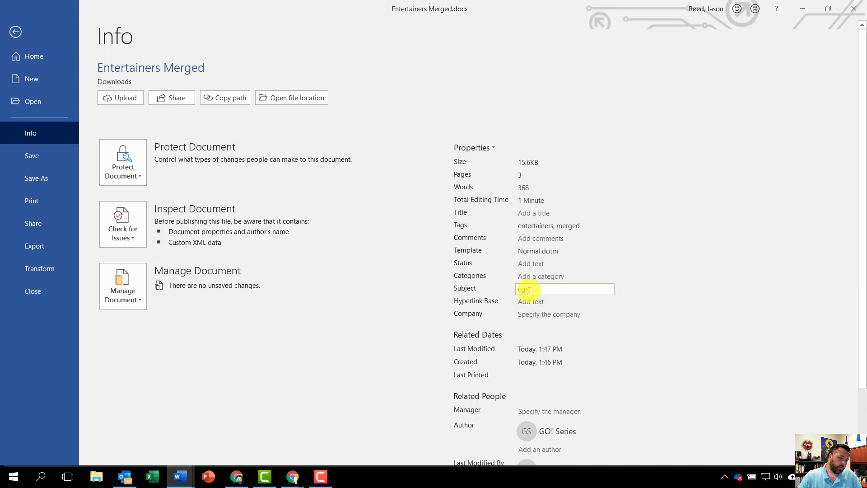
Replace the GO! Series author in the document properties with your own full name and save the document.
scroll(540, 350, "down", 1)
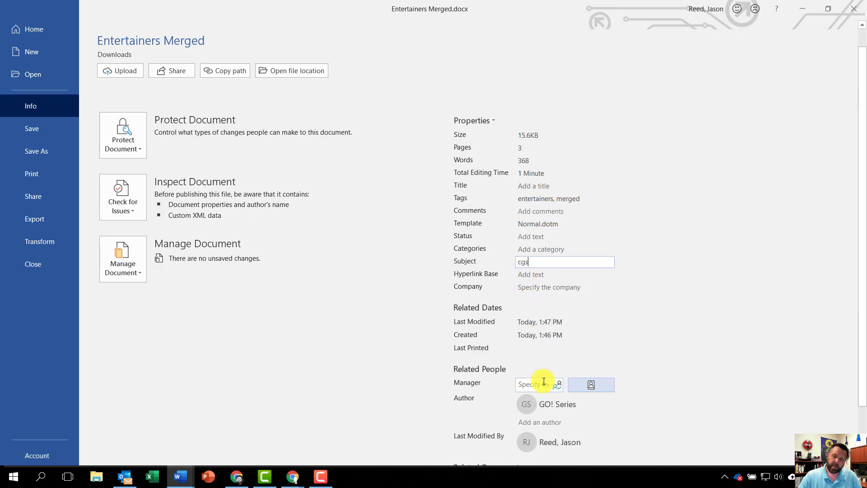
right_click(554, 402)
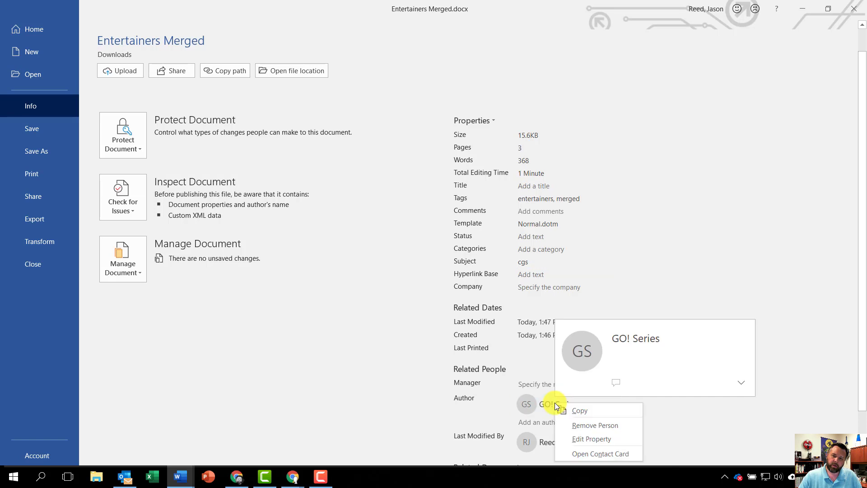
left_click(595, 426)
left_click(532, 400)
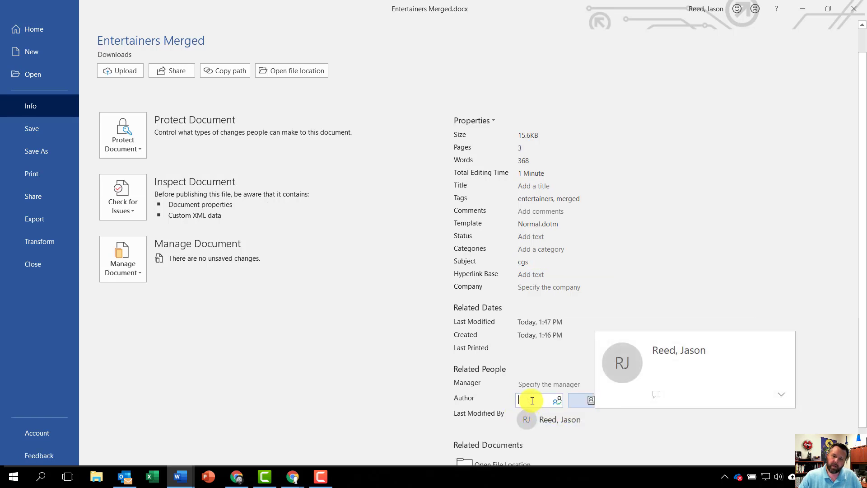
type("Jaso")
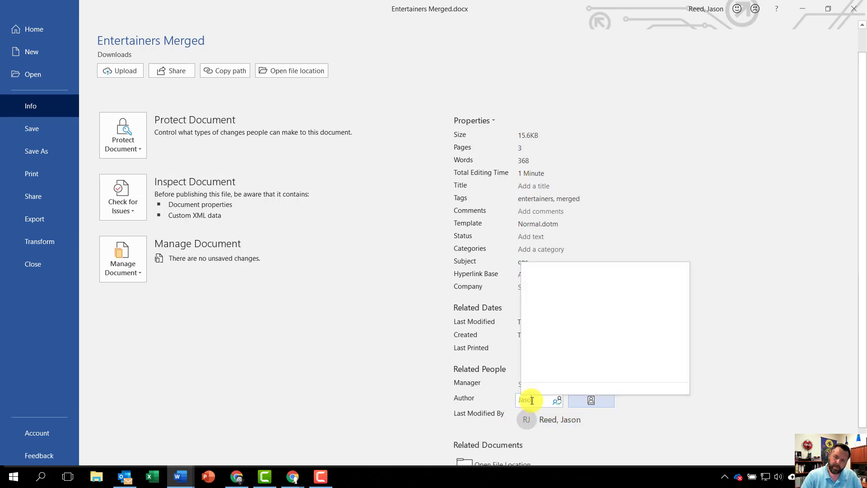
type("n Reed")
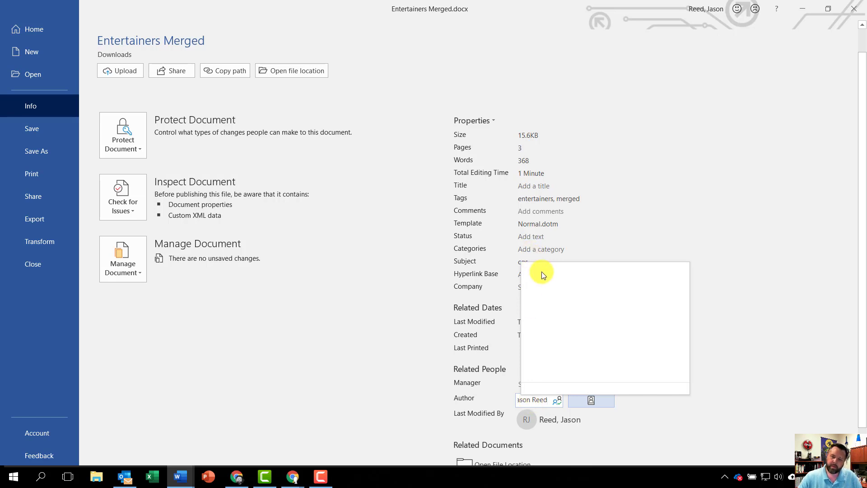
left_click(557, 274)
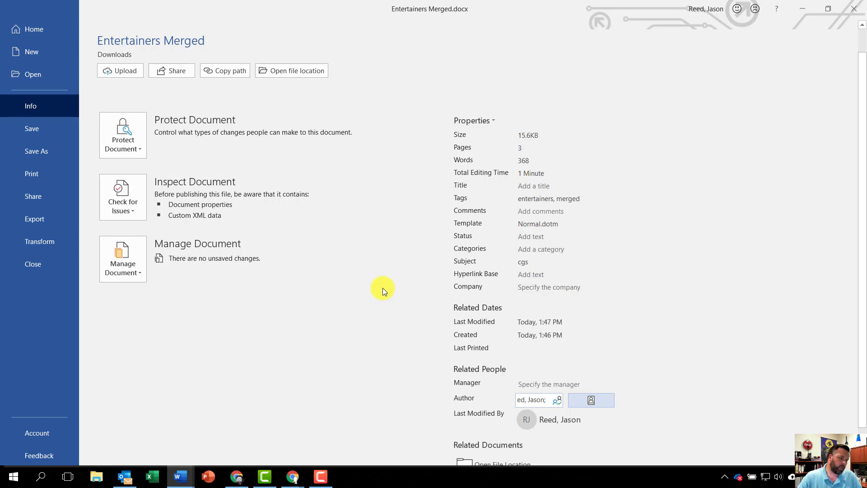
left_click(34, 129)
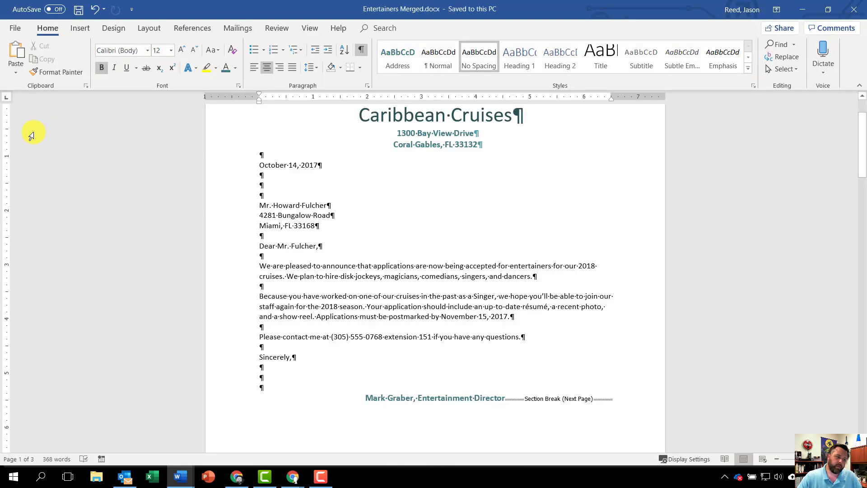
Close the Entertainers Merged document and dismiss the Mail Merge wizard in the original letter.
left_click(15, 28)
left_click(42, 297)
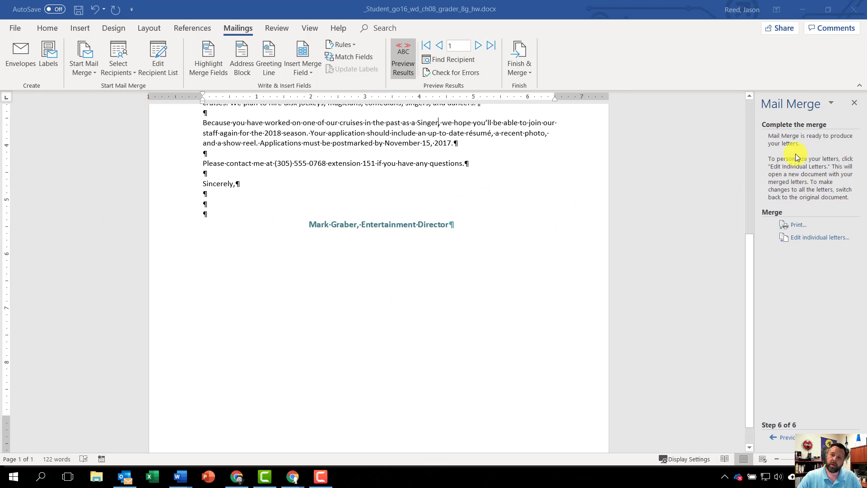
left_click(849, 108)
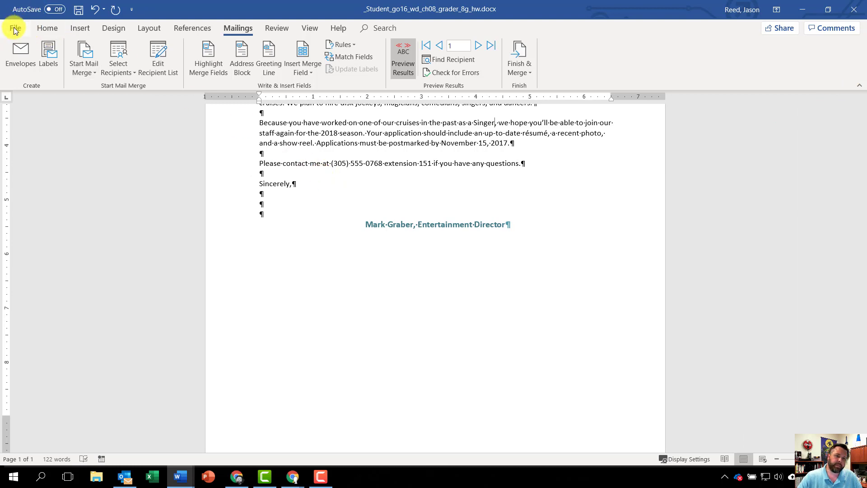
Create a new blank document and start the Step-by-Step Mail Merge Wizard in it.
left_click(15, 29)
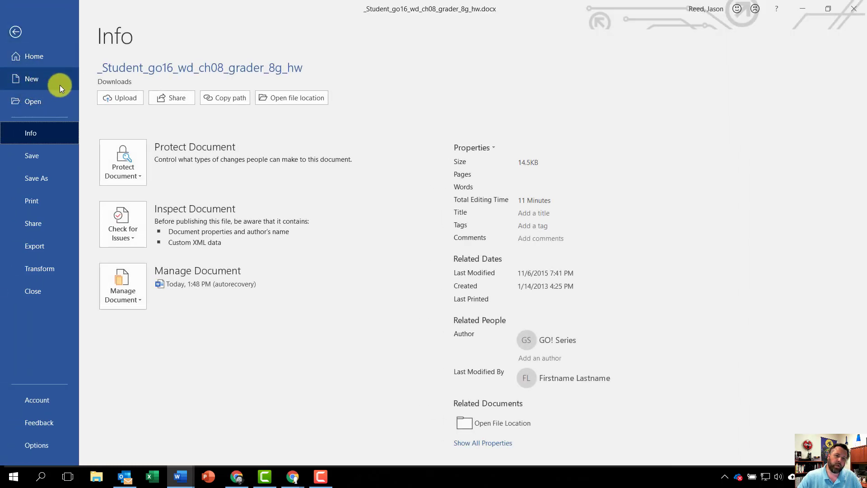
left_click(44, 79)
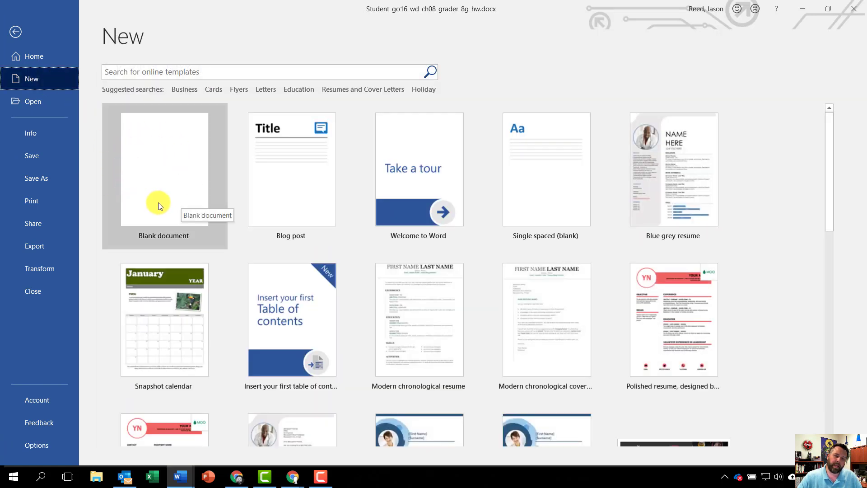
left_click(164, 168)
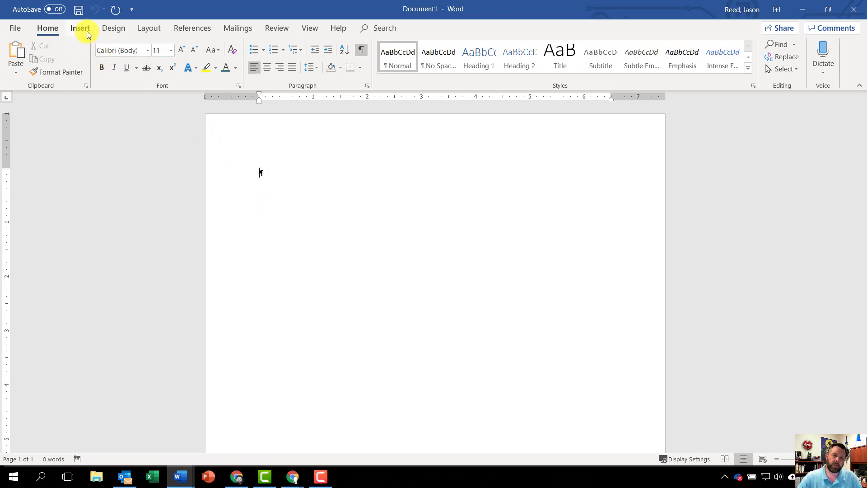
left_click(229, 31)
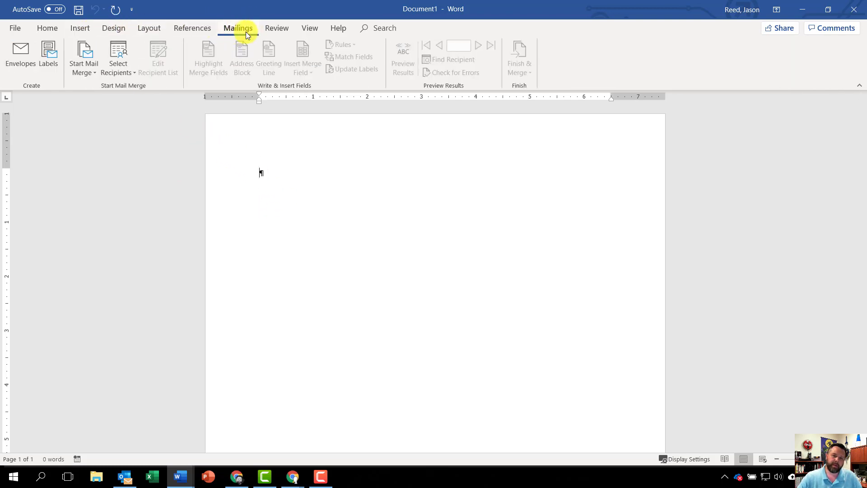
left_click(87, 70)
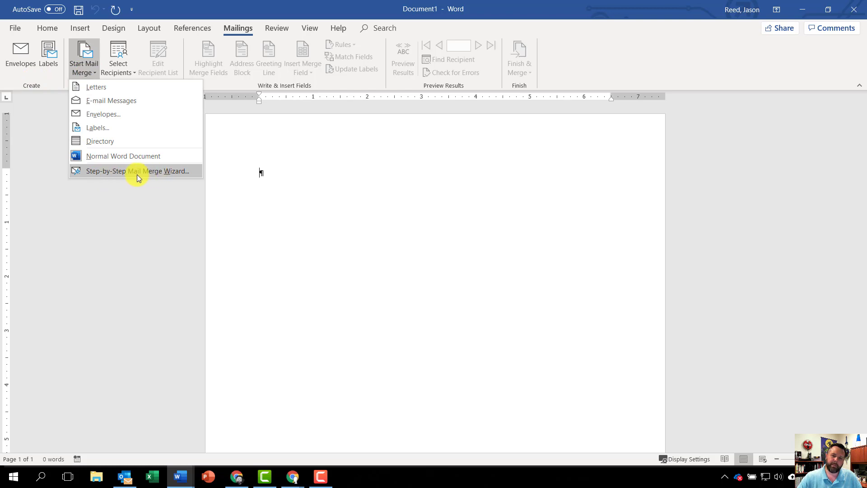
left_click(160, 171)
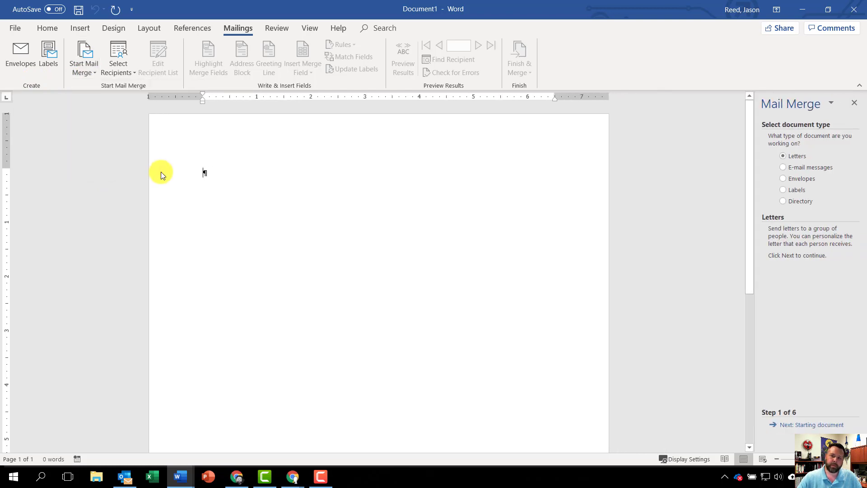
Choose Directory as the merge document type, keep the current document as the starting document, and proceed to recipient selection.
left_click(785, 202)
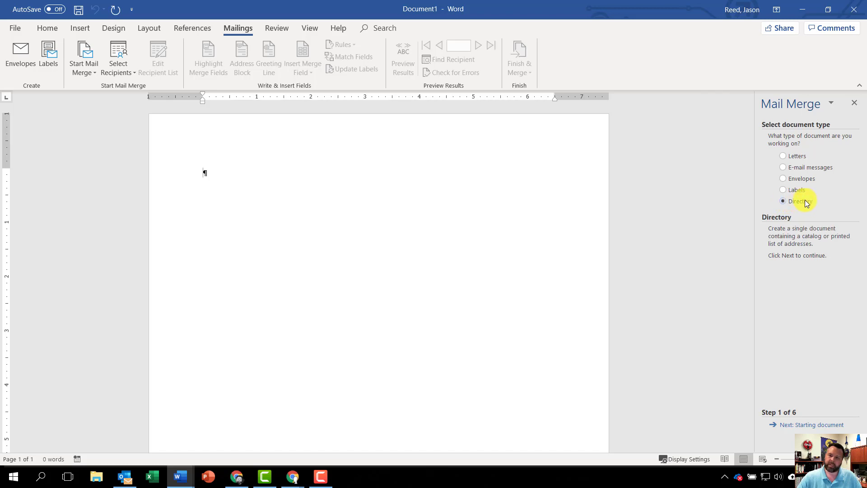
left_click(804, 427)
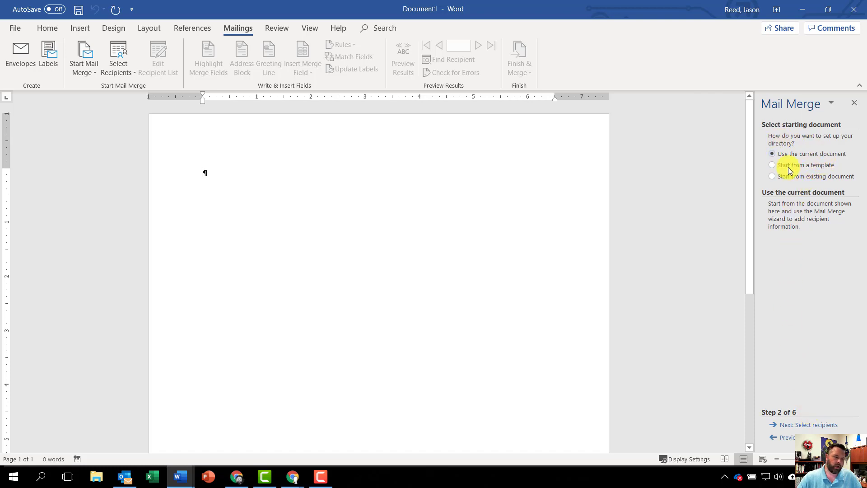
left_click(822, 426)
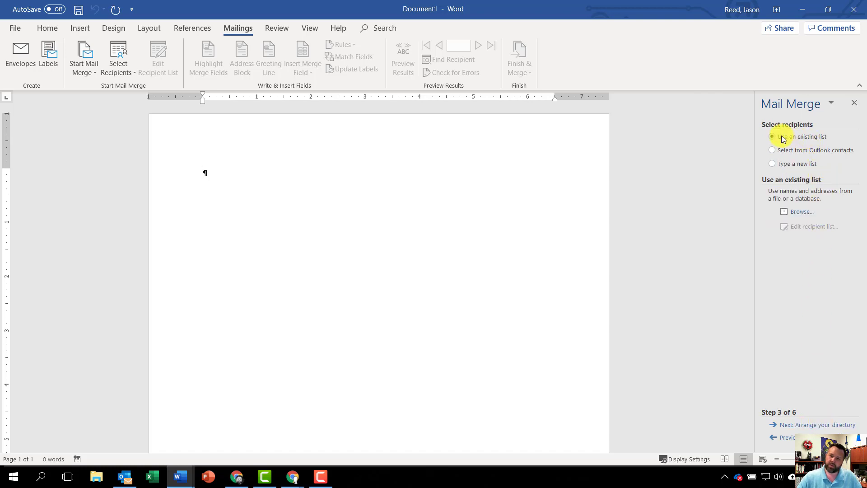
Use the Entertainer Information table of w08G_Entertainers.xlsx in Downloads as the recipient list, with its first row as column headers.
left_click(800, 215)
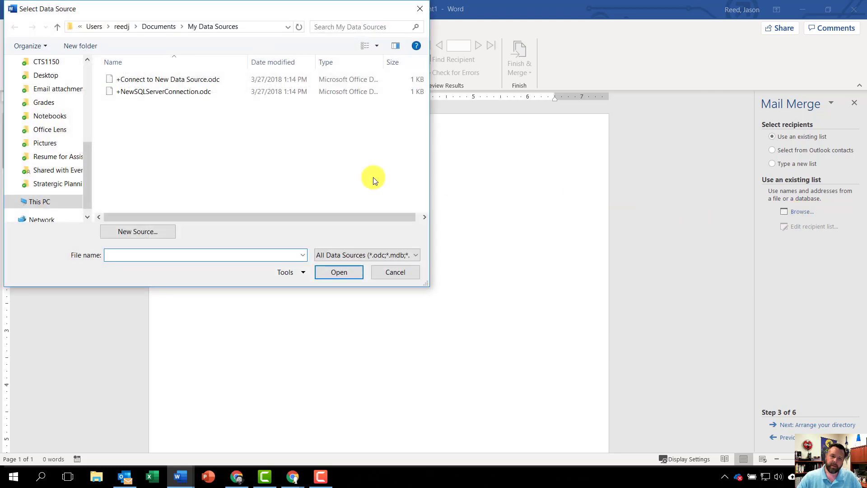
left_click_drag(92, 154, 91, 63)
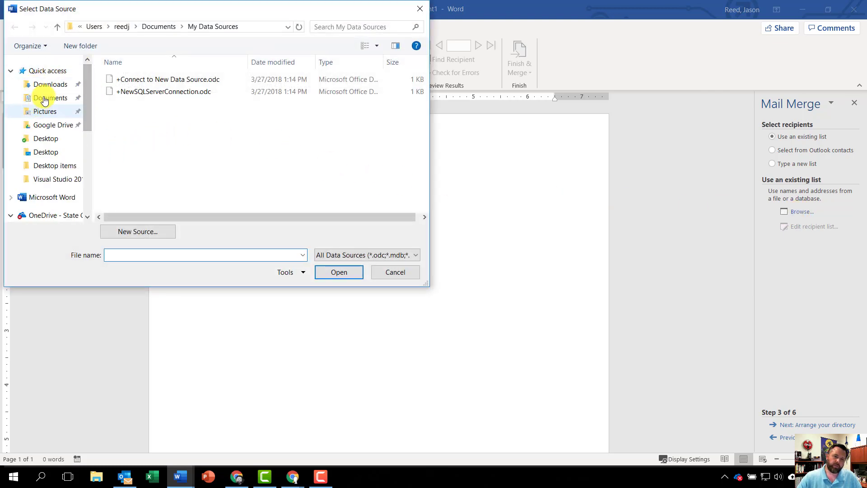
left_click(44, 87)
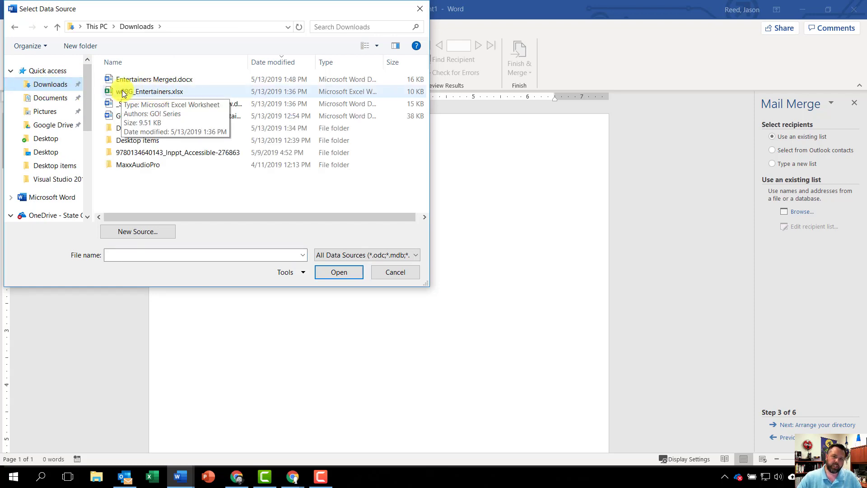
left_click(144, 92)
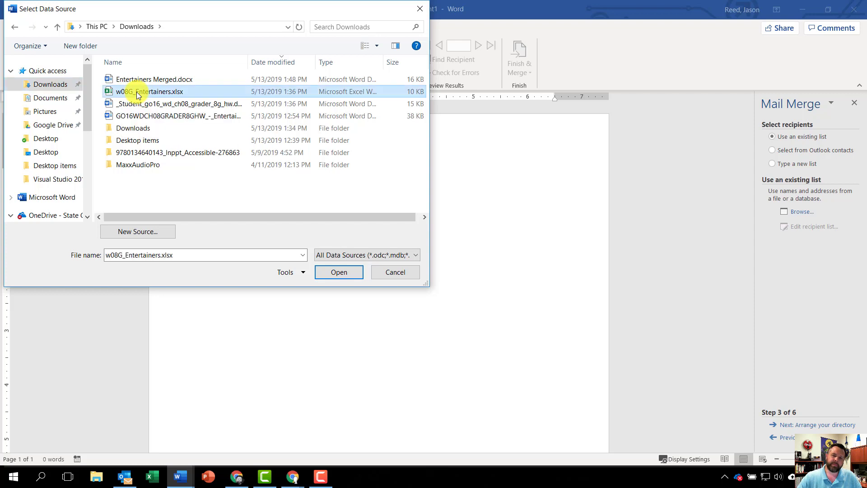
left_click(348, 271)
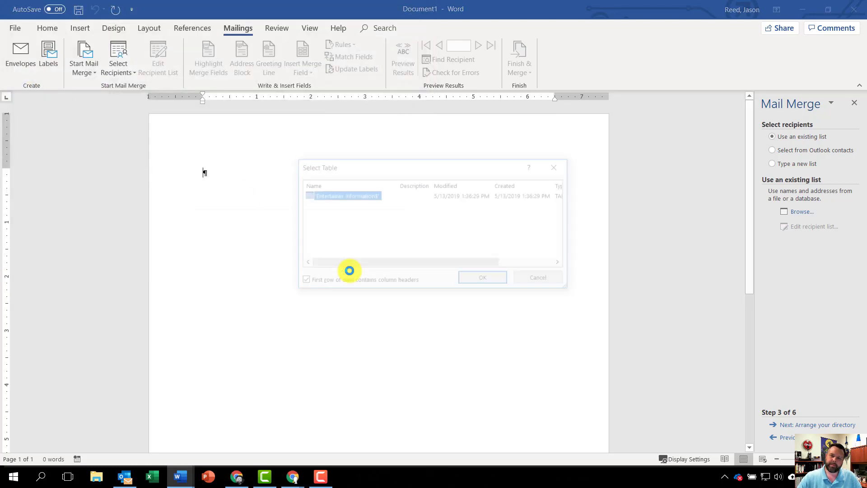
left_click(495, 282)
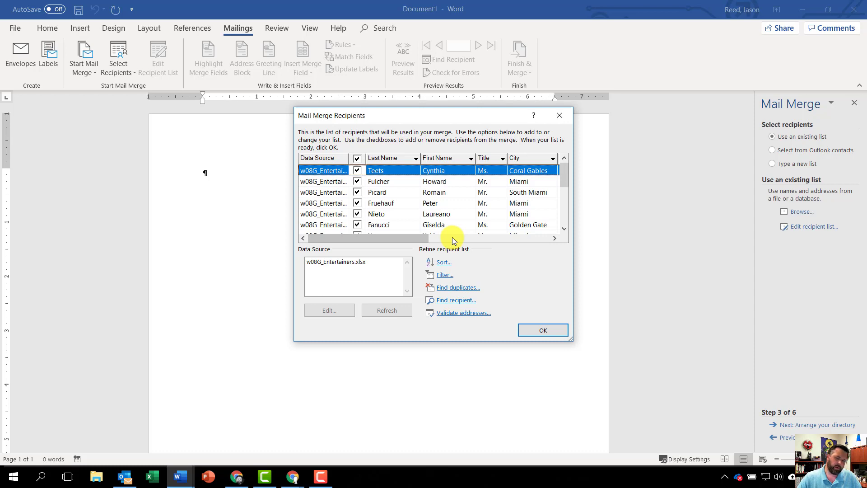
Sort the merge recipients by Role in ascending order and accept the recipient list.
left_click(446, 266)
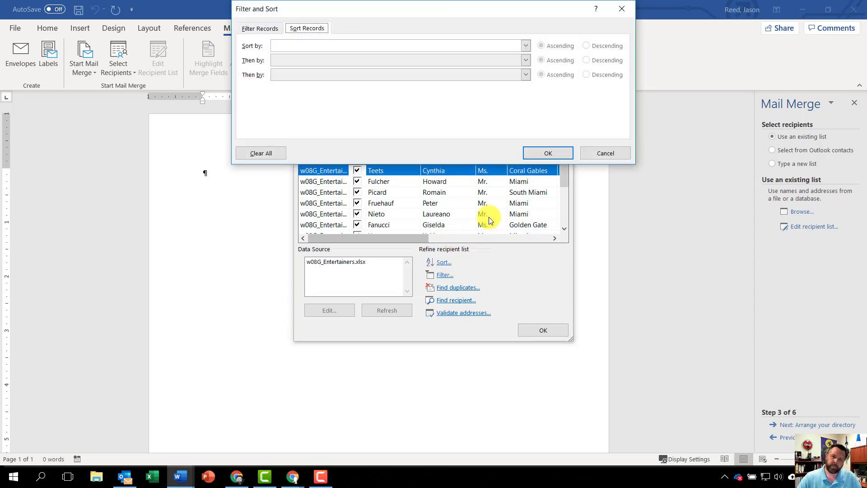
left_click(526, 47)
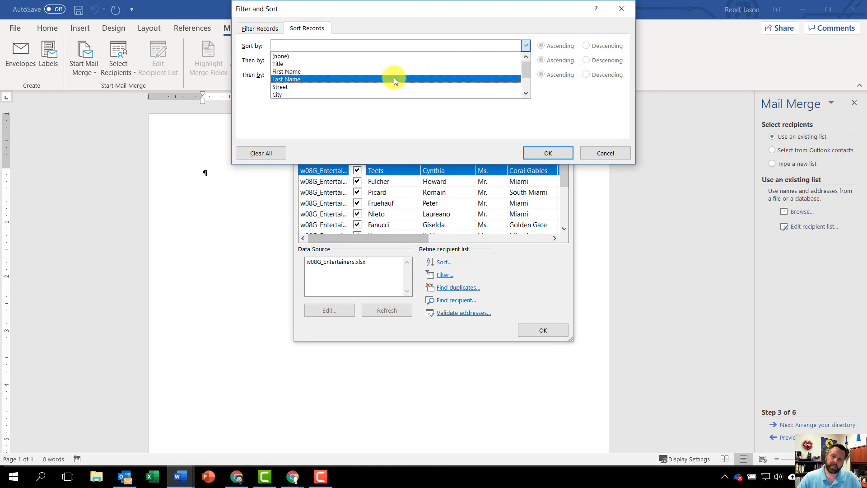
scroll(394, 77, "down", 3)
left_click(302, 96)
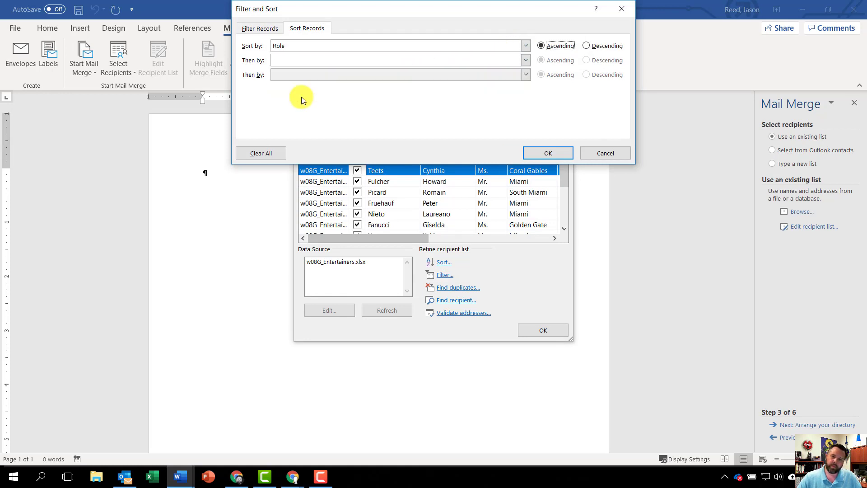
left_click(549, 153)
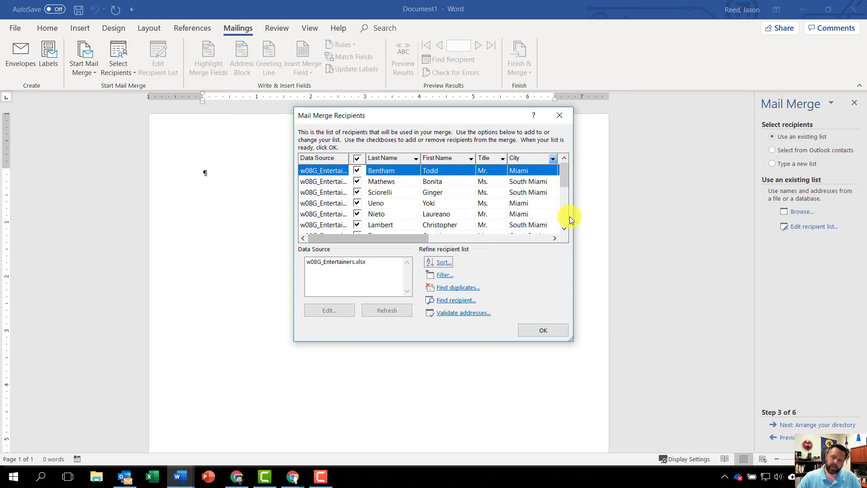
left_click(542, 330)
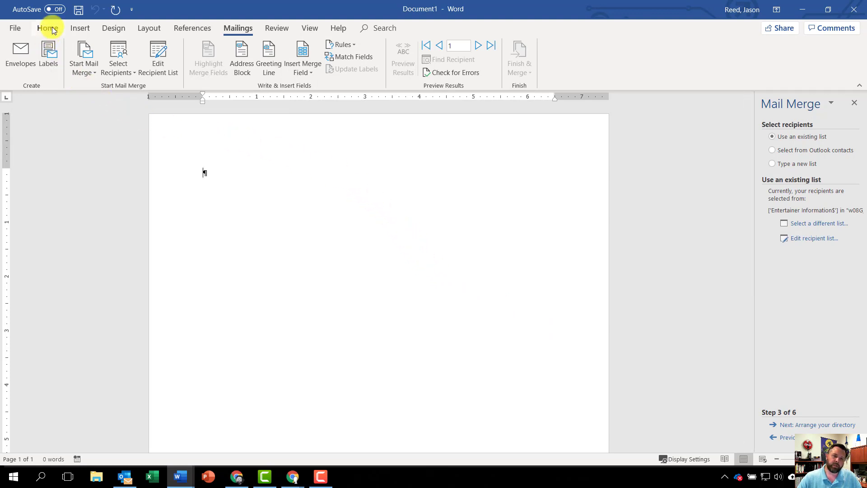
Insert the file name field in the document footer and close the footer.
left_click(79, 29)
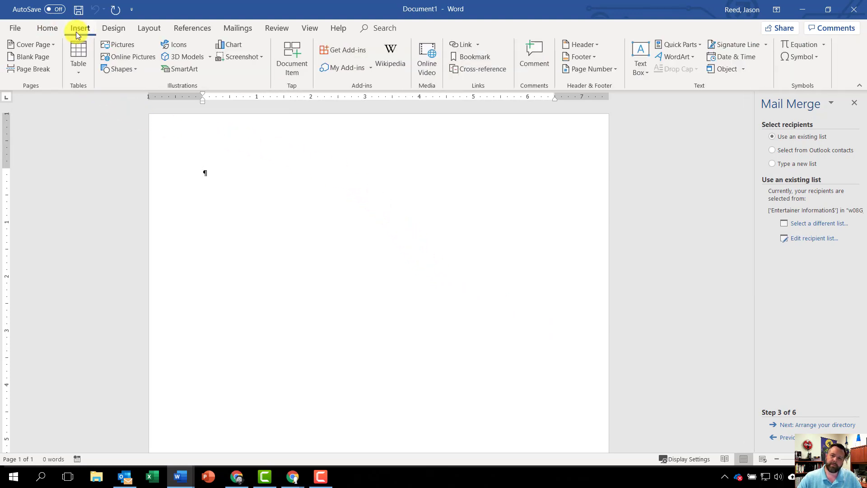
left_click(578, 58)
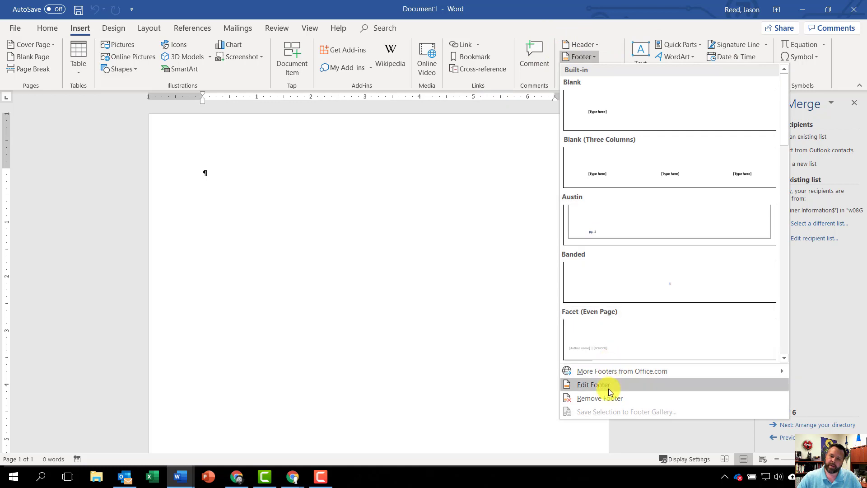
left_click(607, 387)
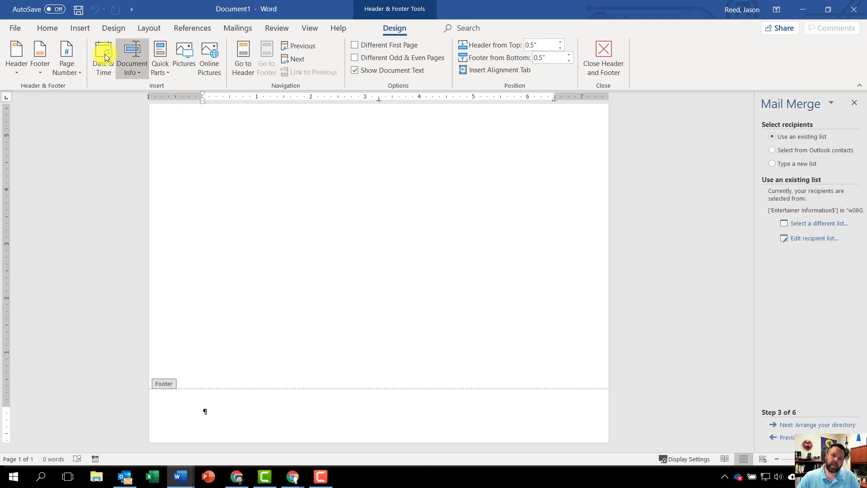
left_click(130, 60)
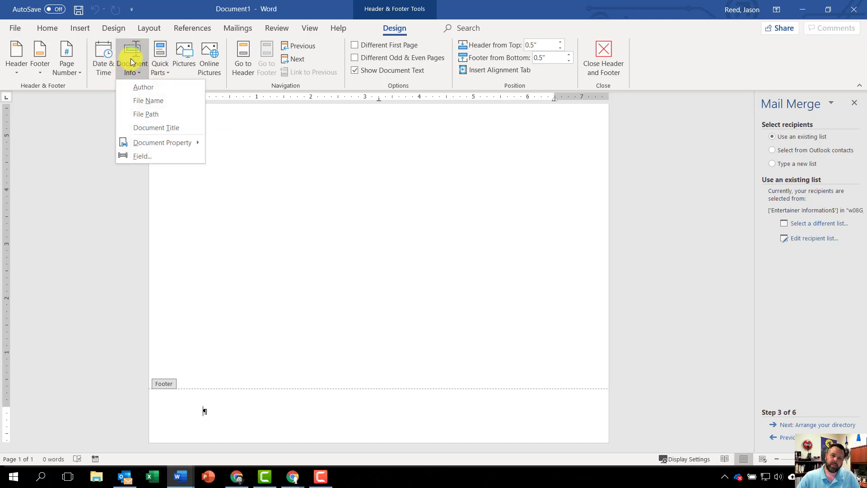
left_click(151, 101)
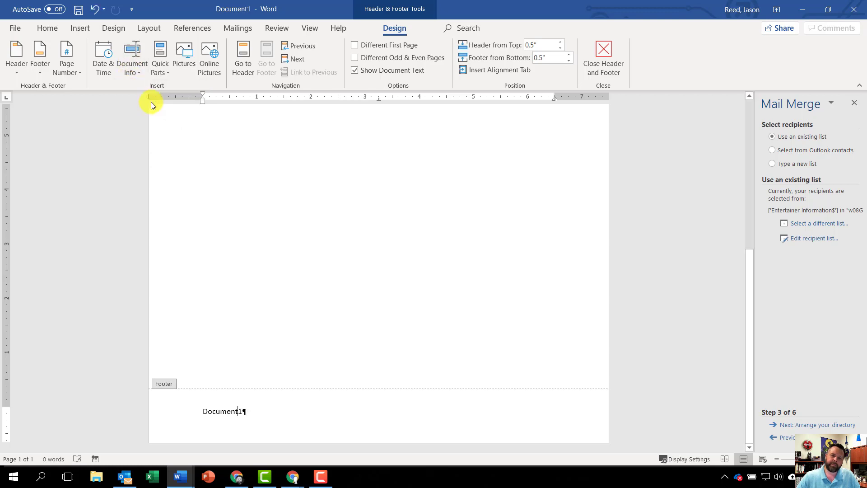
left_click(595, 65)
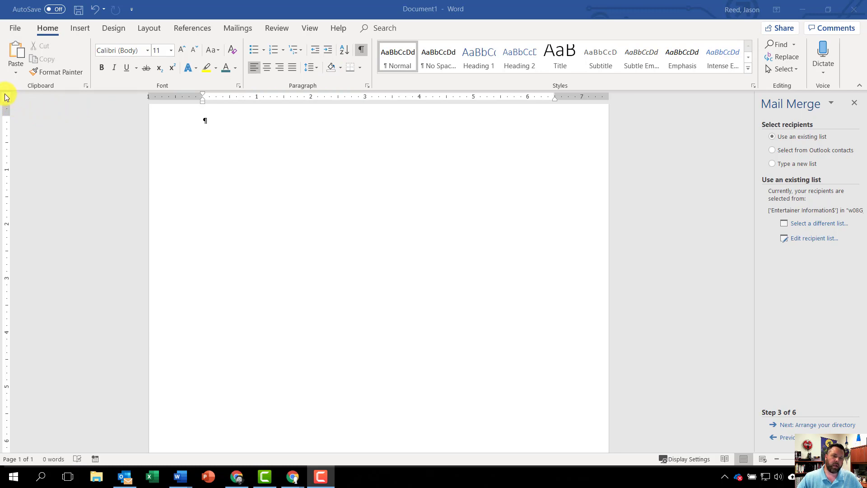
Set left tab stops at 3 and 5 inches and insert the First_Name and Last_Name merge fields separated by a space.
left_click(37, 112)
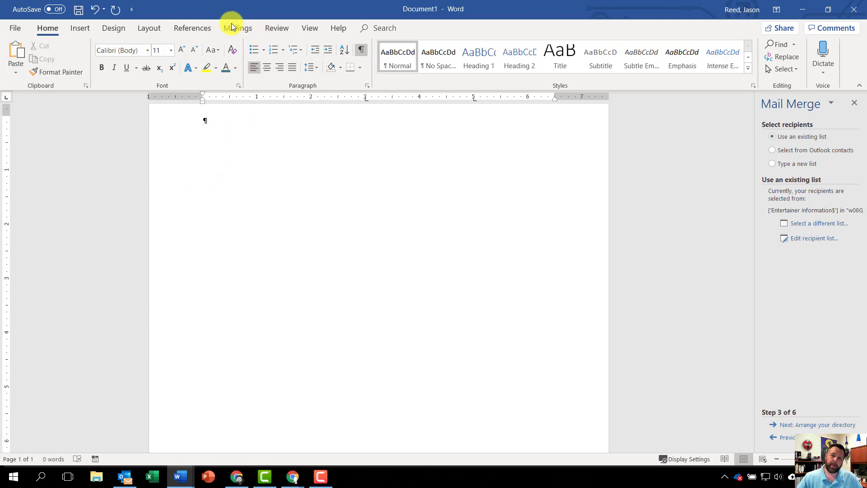
left_click(243, 23)
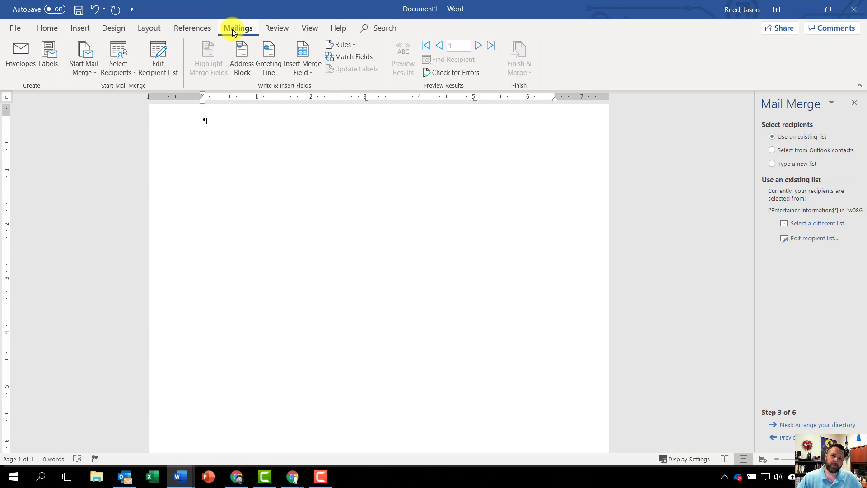
left_click(301, 70)
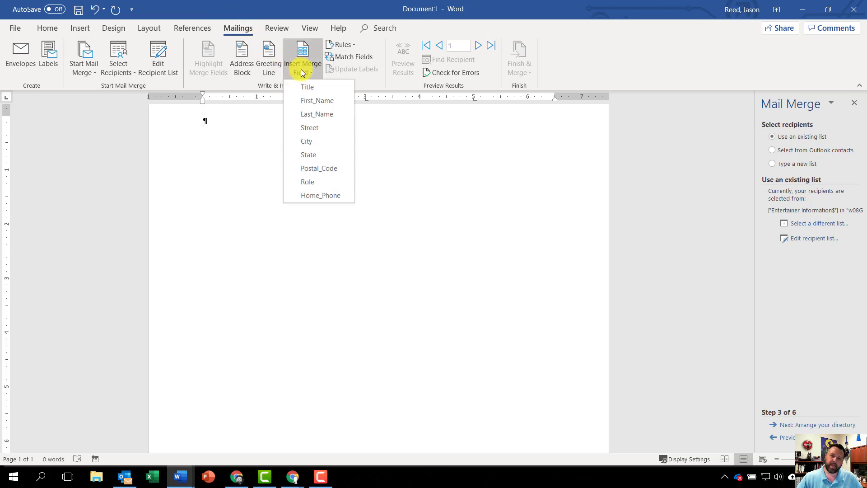
left_click(307, 100)
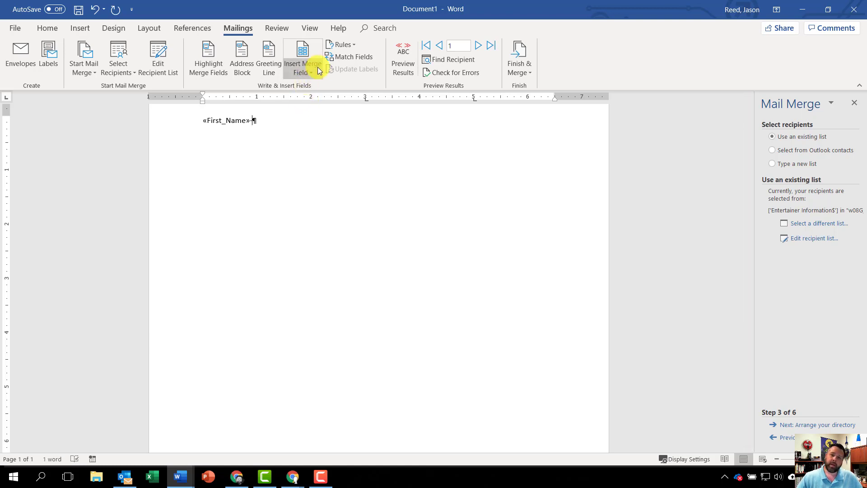
left_click(303, 71)
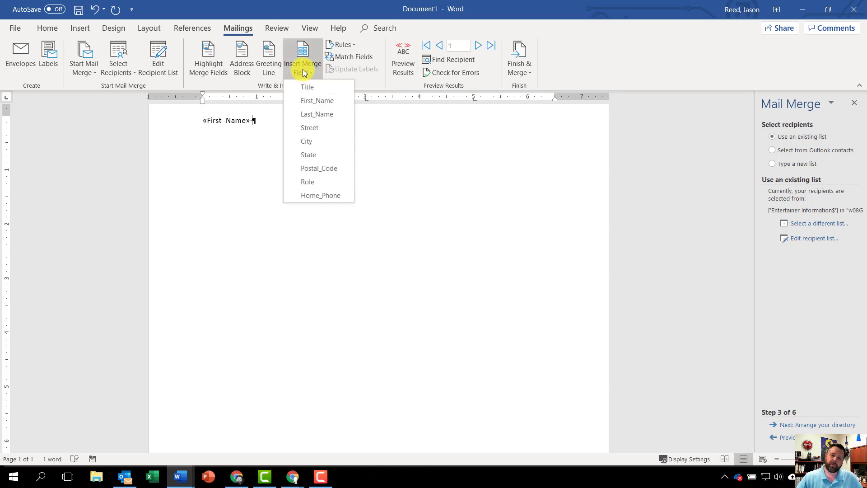
left_click(315, 114)
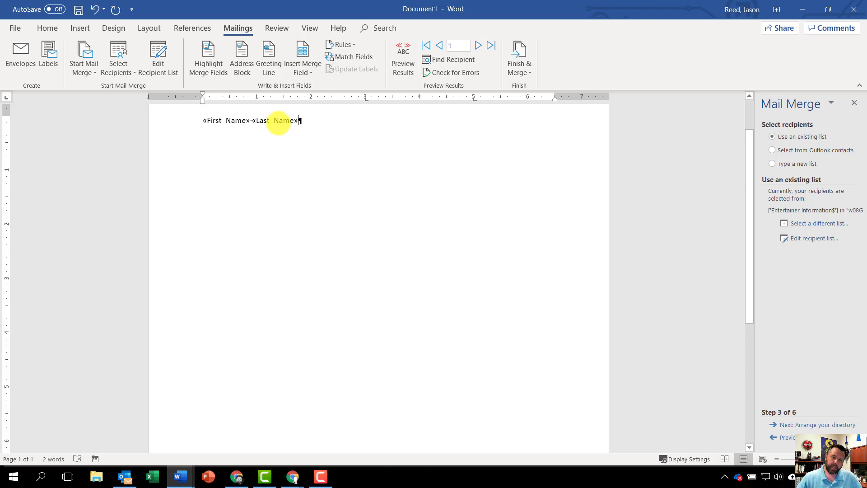
Add the Home_Phone merge field at the 3-inch tab stop and Role at the 5-inch tab stop, ending with a new paragraph.
key("Tab")
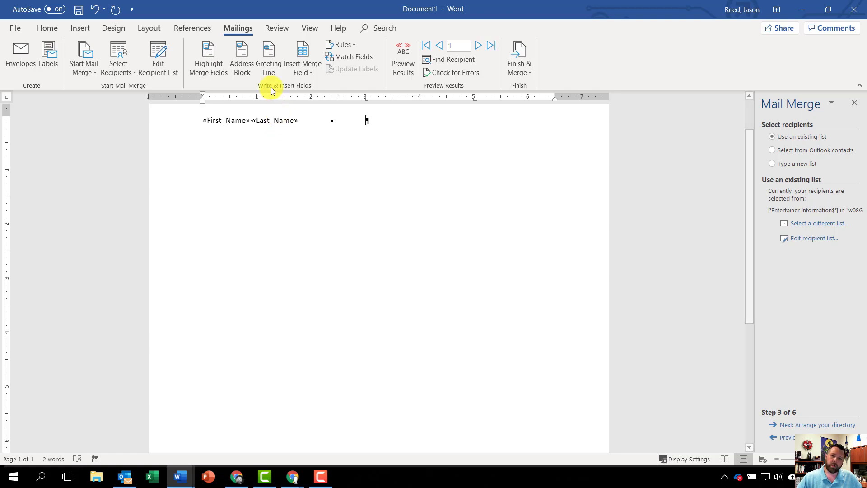
left_click(304, 71)
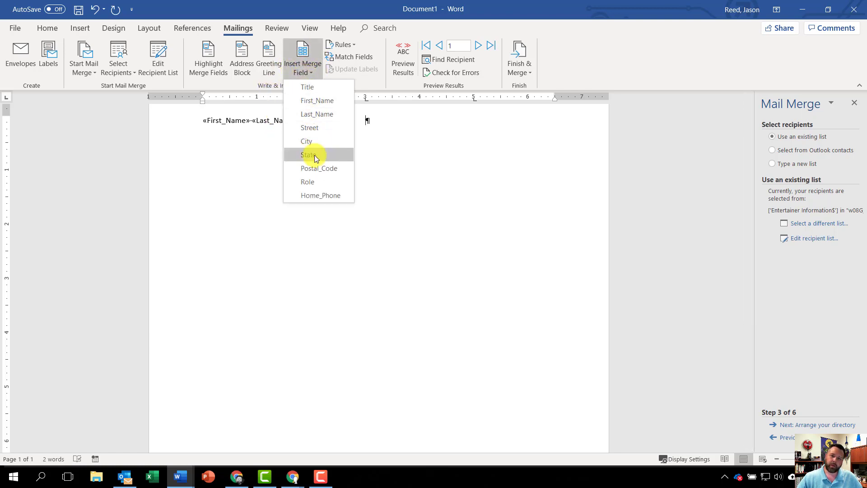
left_click(323, 195)
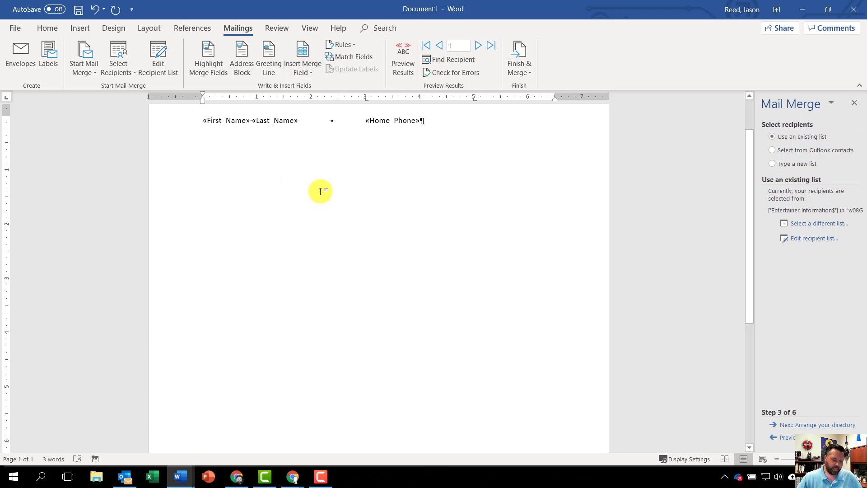
key("Tab")
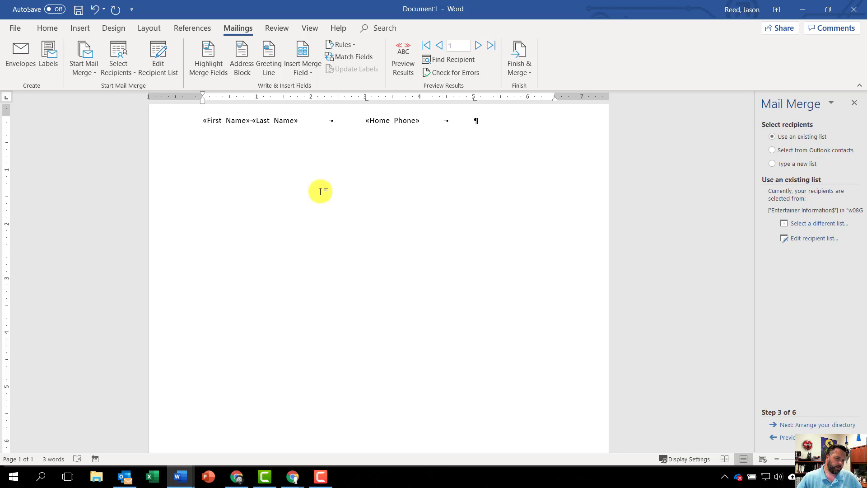
left_click(297, 69)
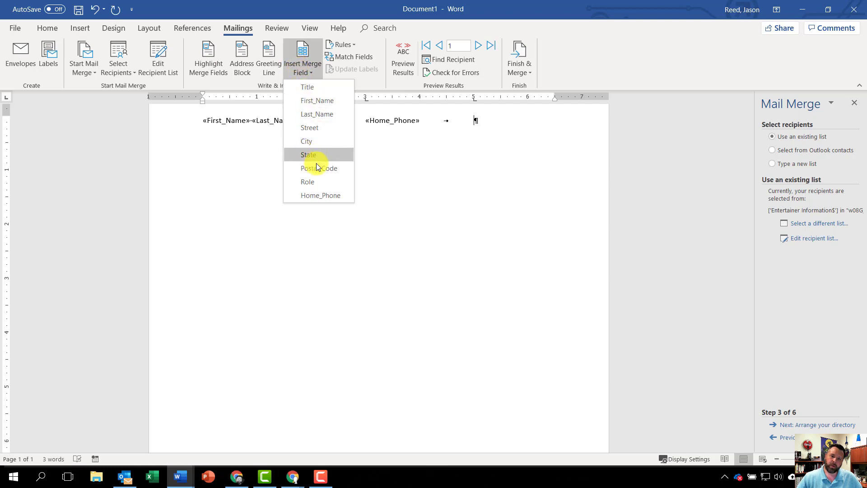
left_click(317, 182)
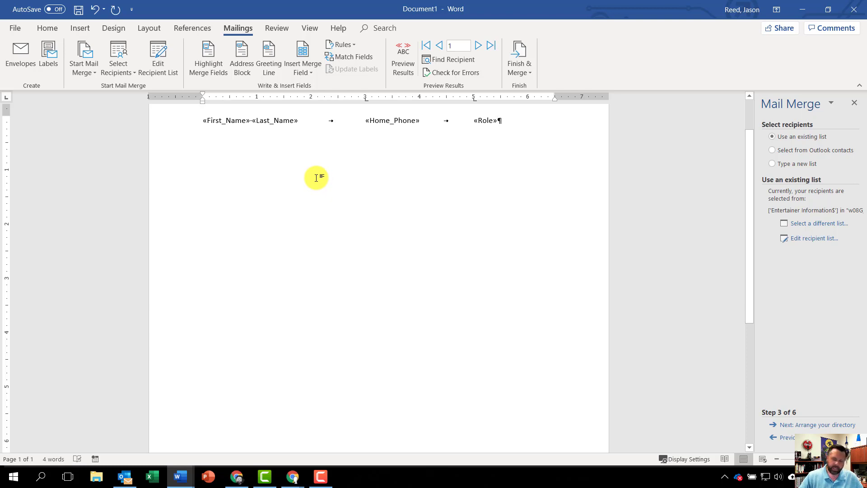
key("Return")
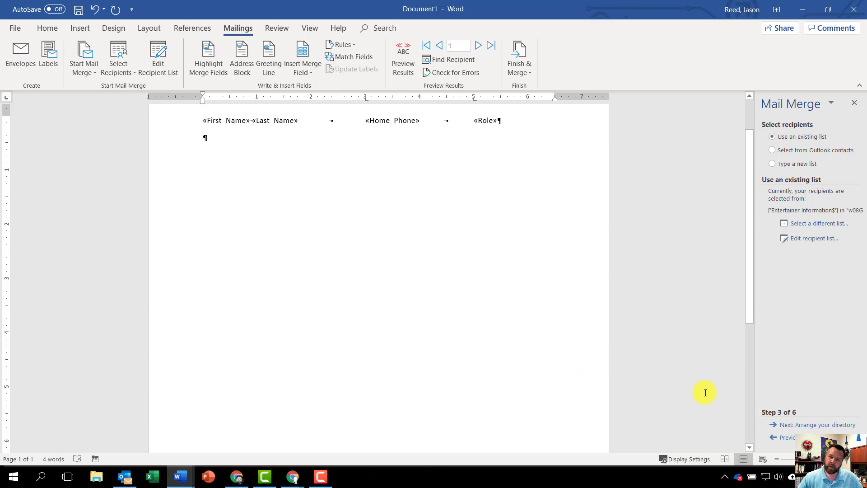
Advance the merge wizard past the directory arrangement to the preview of the merged directory.
left_click(827, 423)
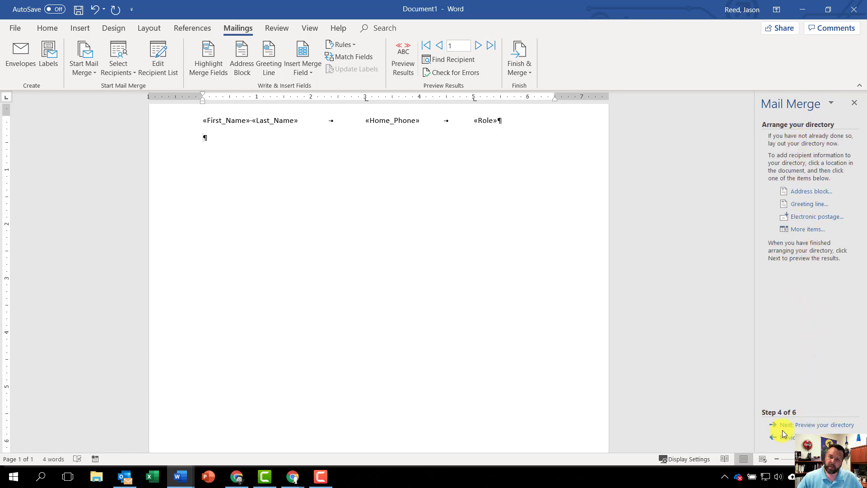
left_click(810, 427)
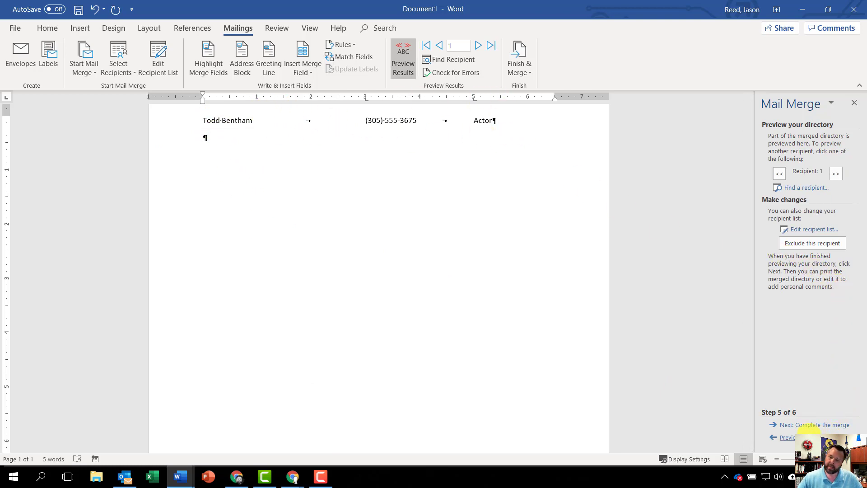
Complete the directory merge, sending all records to a new document.
left_click(830, 425)
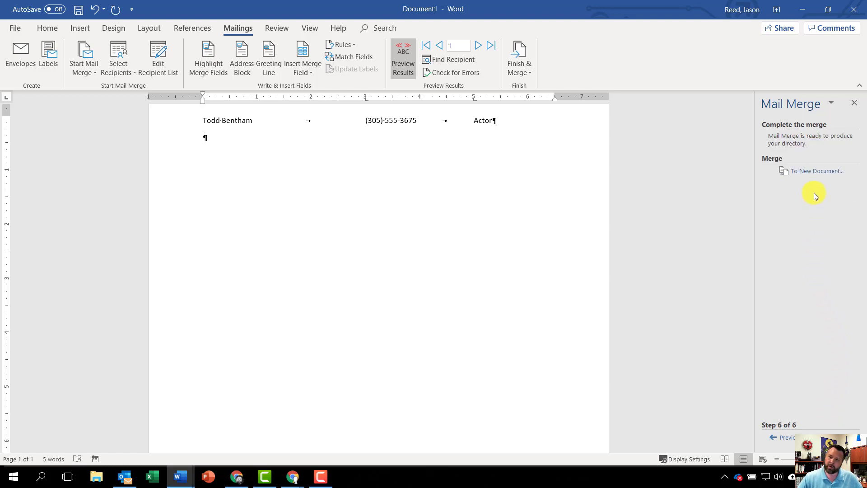
left_click(829, 175)
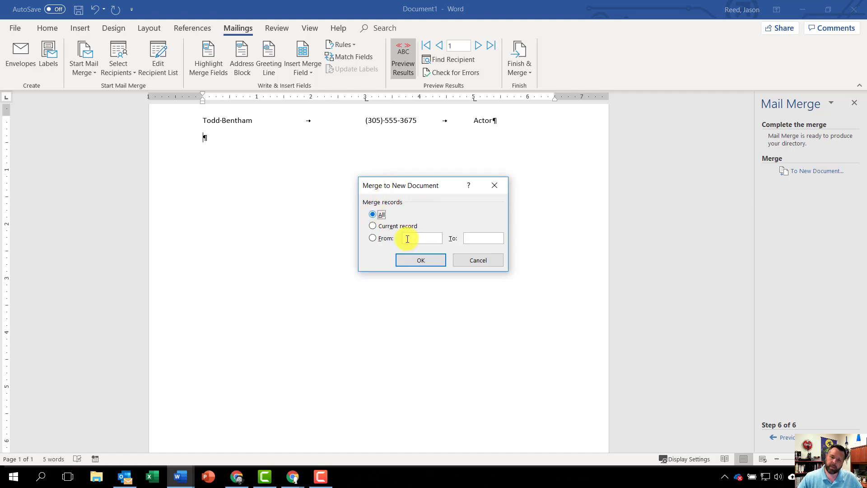
left_click(424, 260)
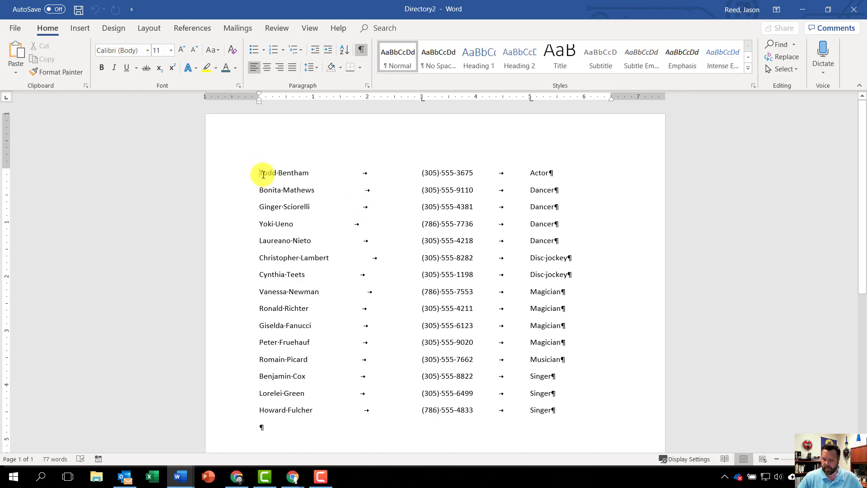
Insert the title line "Caribbean Customized" above the first directory entry, followed by a new paragraph.
key("Return")
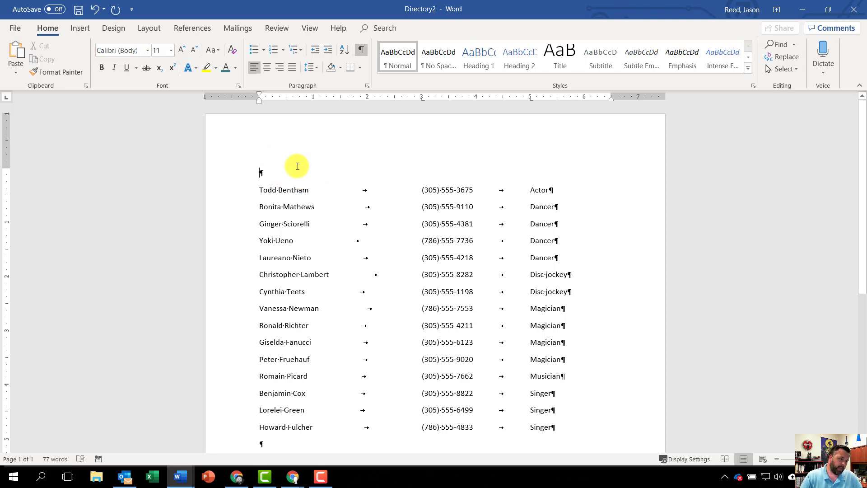
type("Ca")
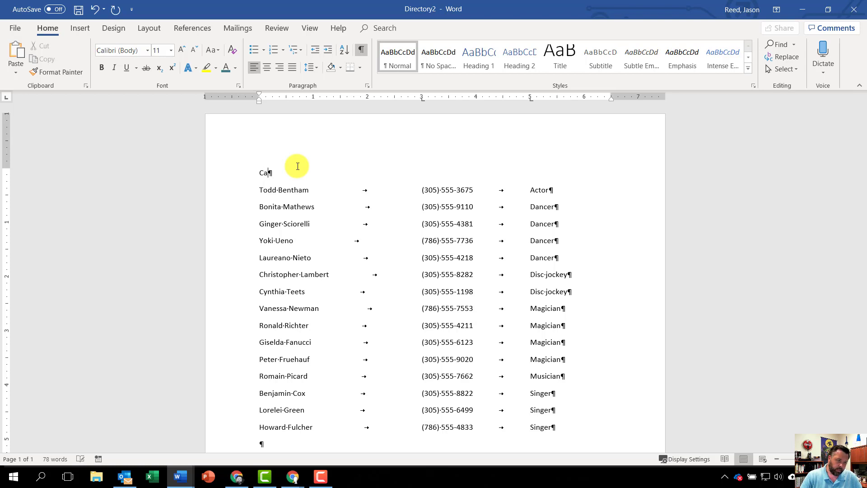
type("rib")
type("b")
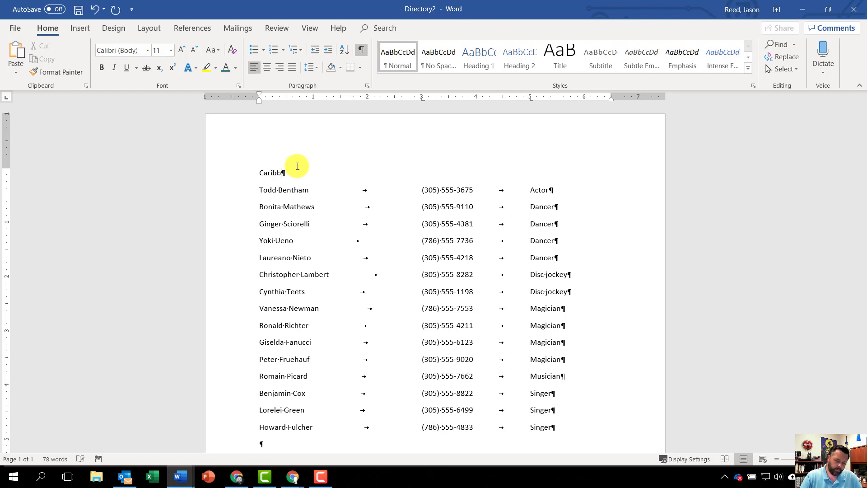
type("ean Customized")
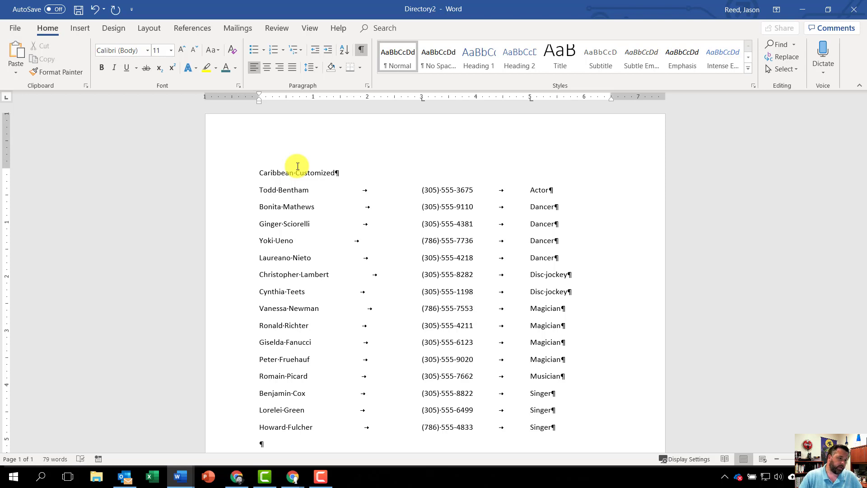
key("Return")
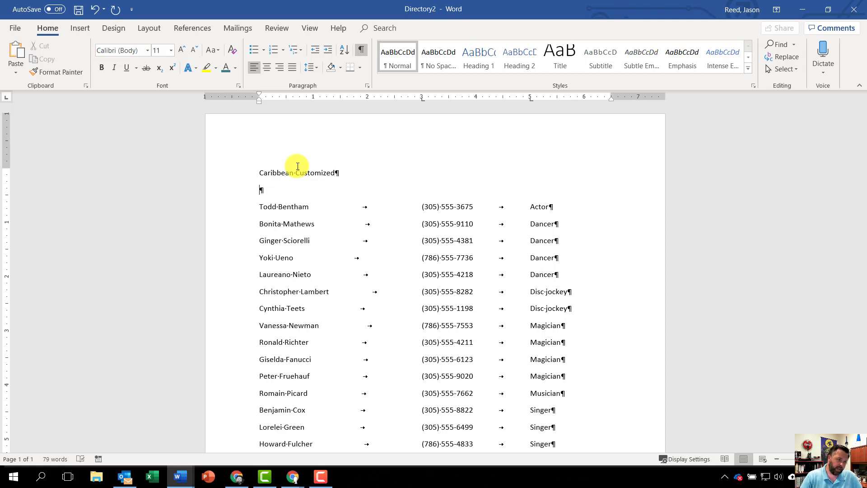
Enter "Available Entertainers" as the second title line and start a new paragraph below it.
type("Availa")
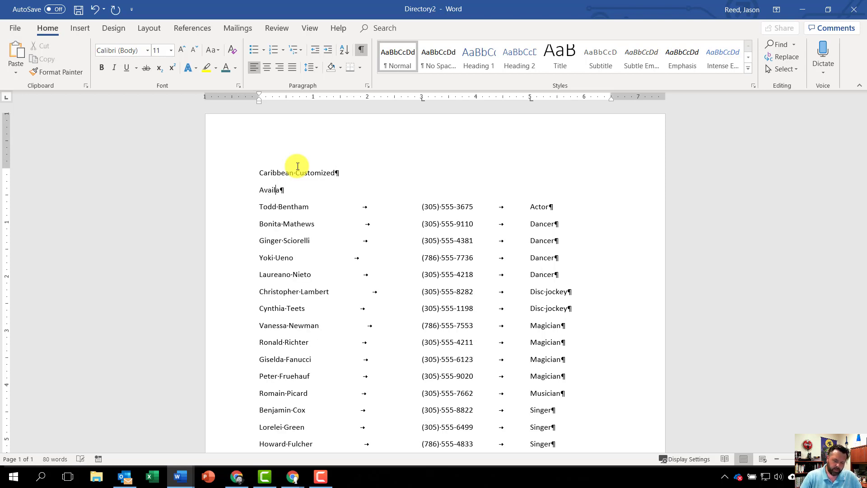
type("bl")
key("BackSpace")
key("BackSpace")
key("BackSpace")
key("BackSpace")
type("l")
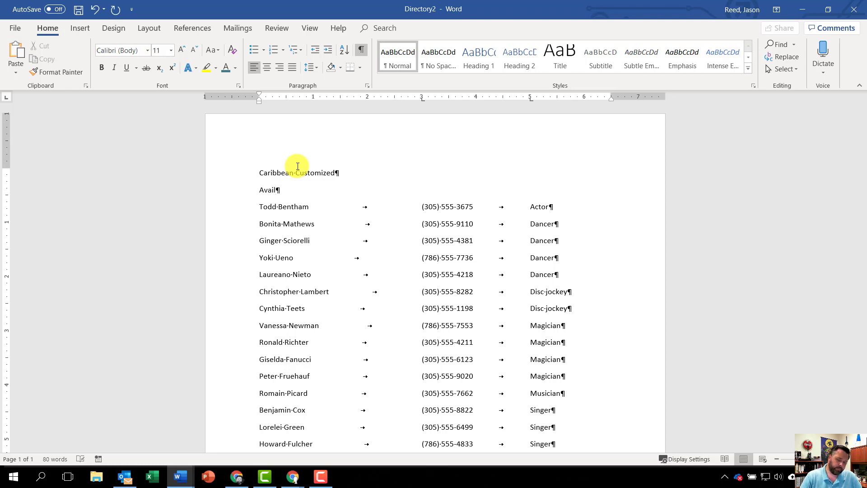
type("able ")
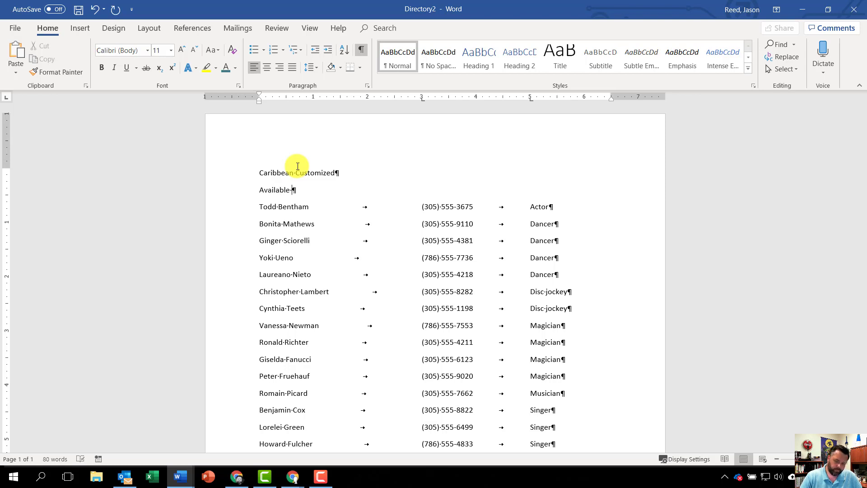
type("Entertainers")
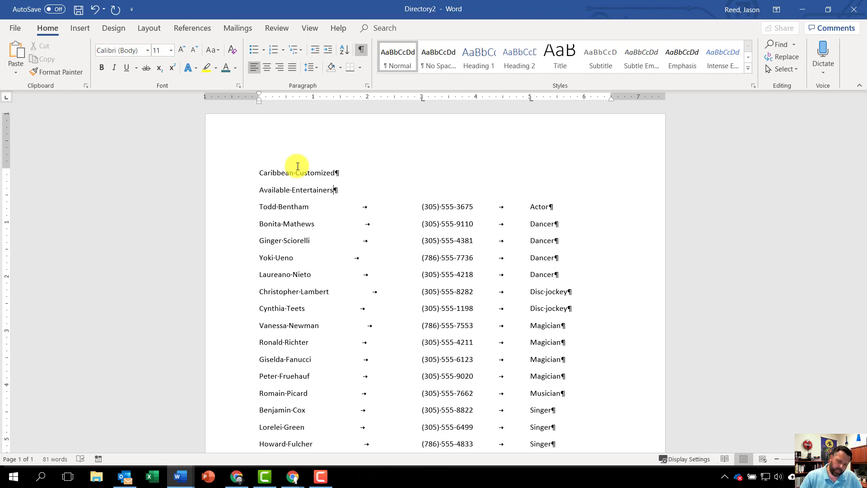
key("Return")
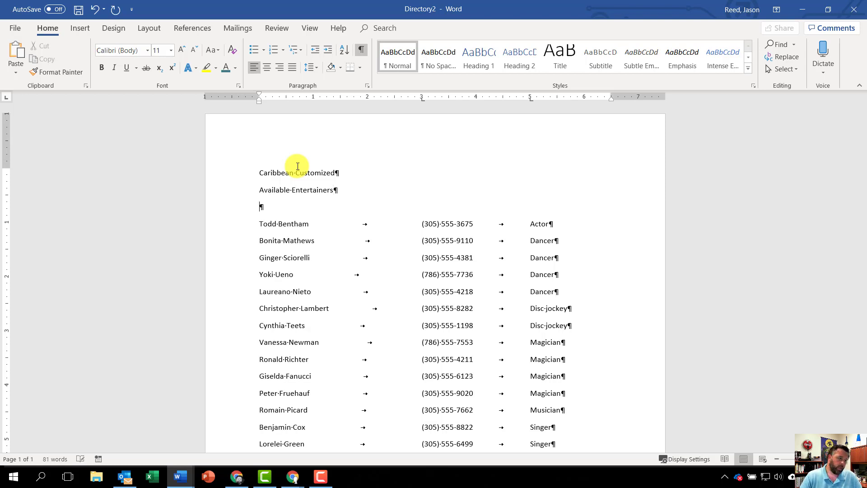
Enter the column headings Name, Home Phone and Talent above the entries, separated by tabs.
type("Name")
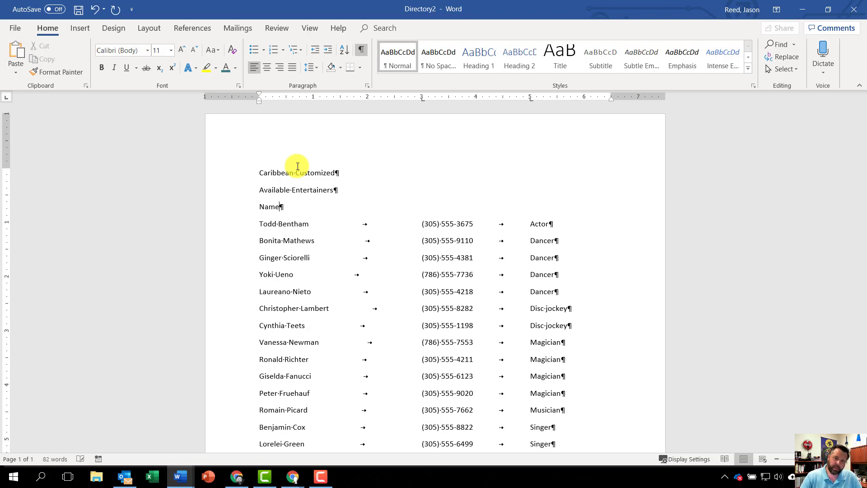
key("Tab")
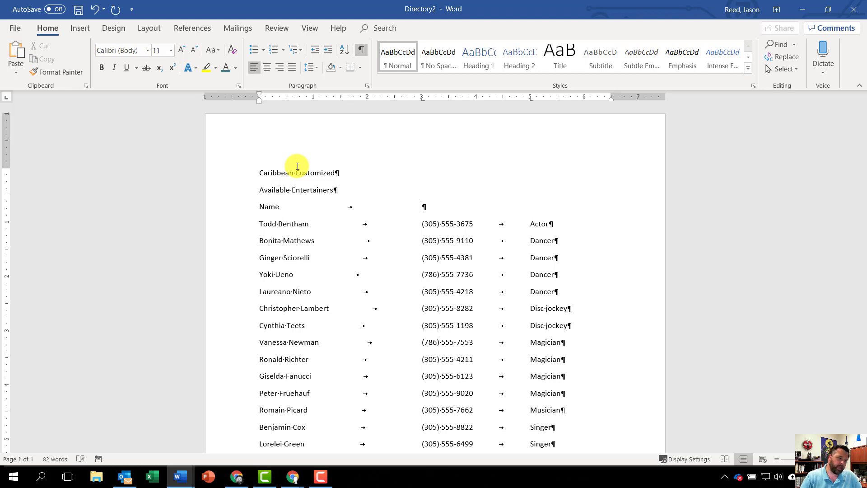
type("Home ")
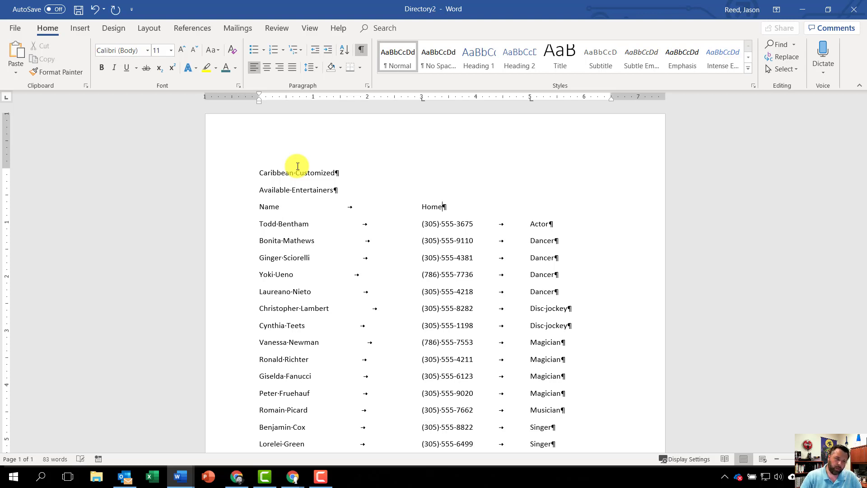
type("Phone")
key("Tab")
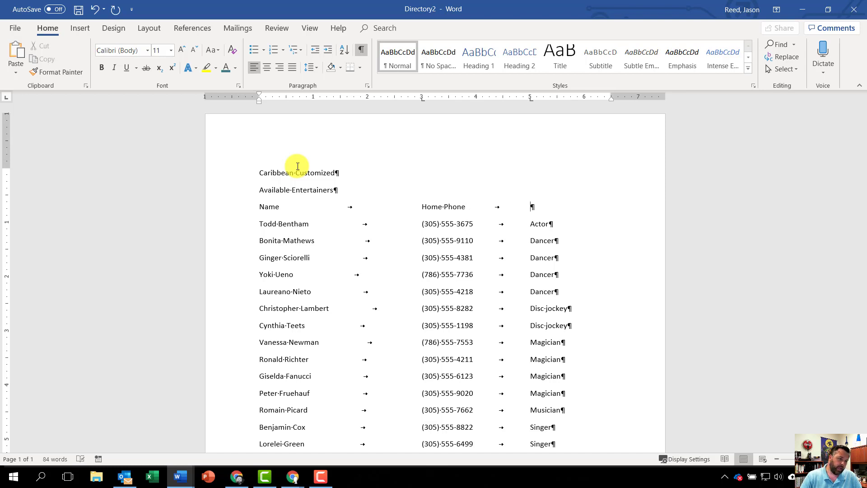
type("T")
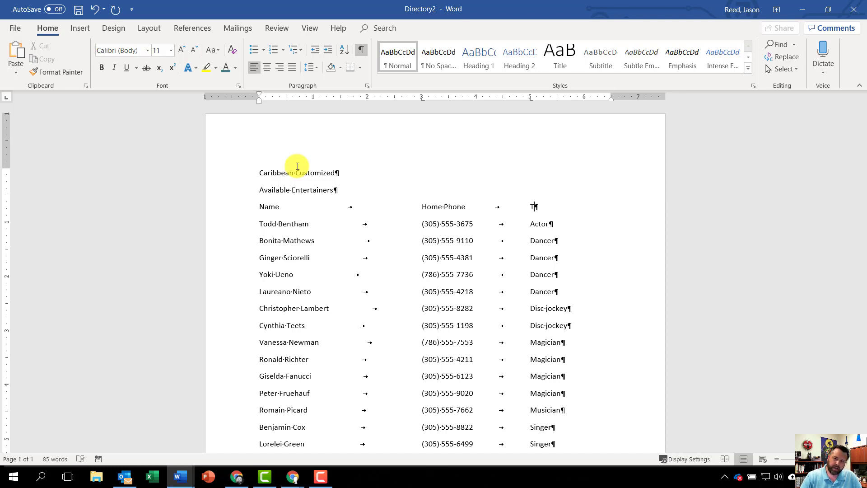
type("alent")
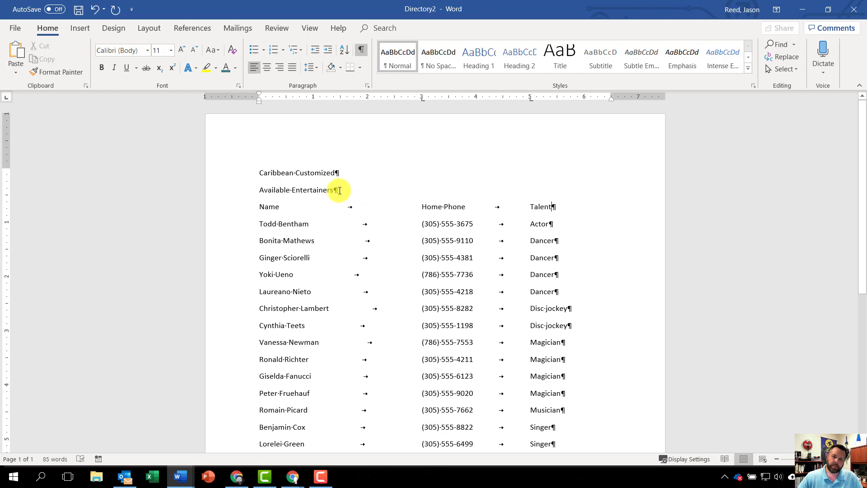
Format the two title lines, "Caribbean Customized" and "Available Entertainers", as 16 pt bold.
left_click_drag(339, 191, 261, 174)
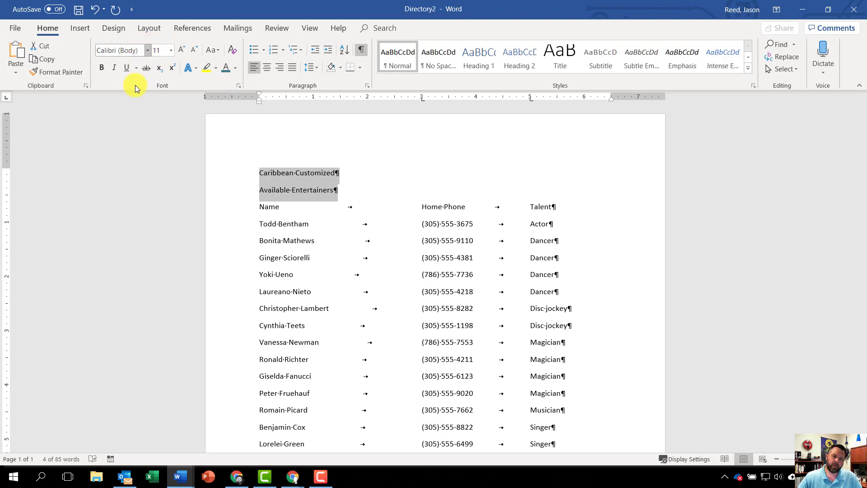
left_click(172, 51)
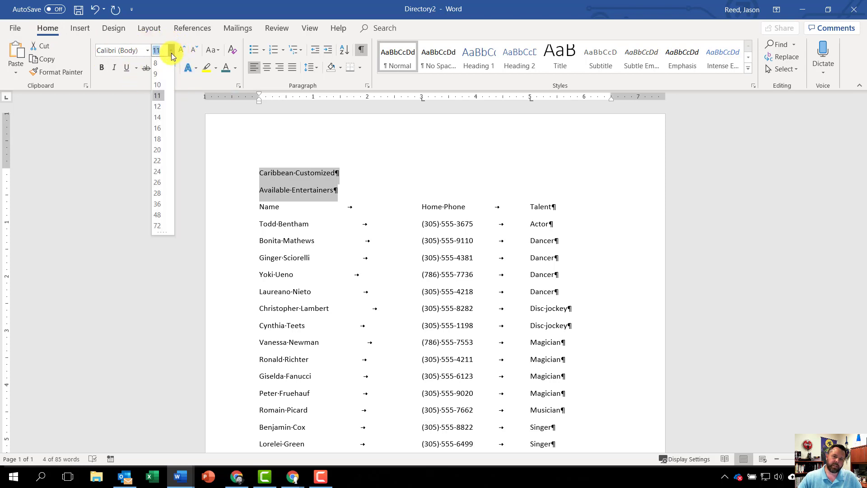
left_click(164, 128)
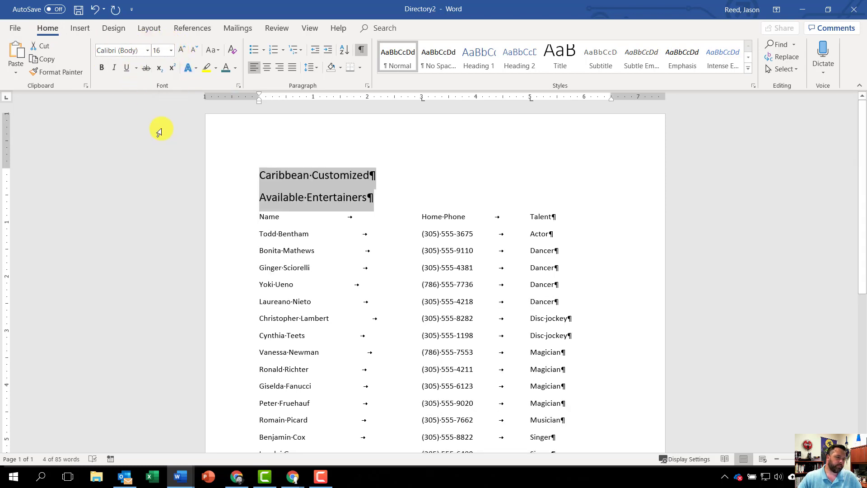
left_click(101, 68)
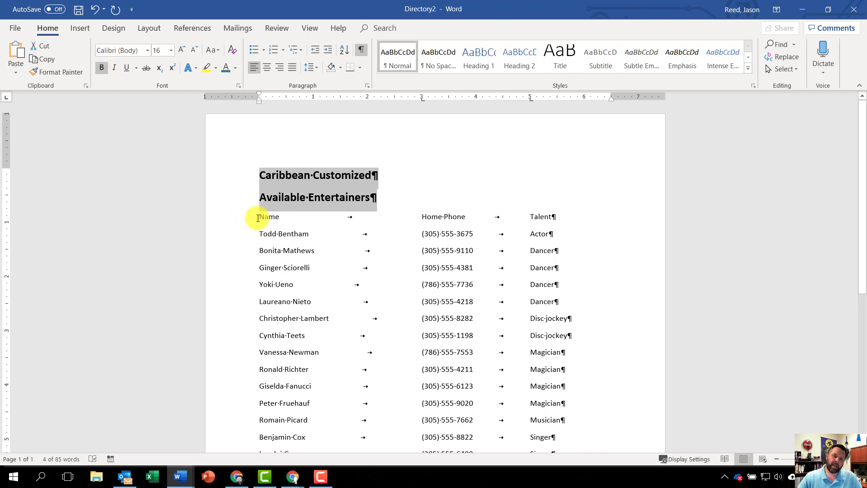
Apply bold and underline to the Name, Home Phone and Talent heading line.
left_click_drag(258, 219, 561, 218)
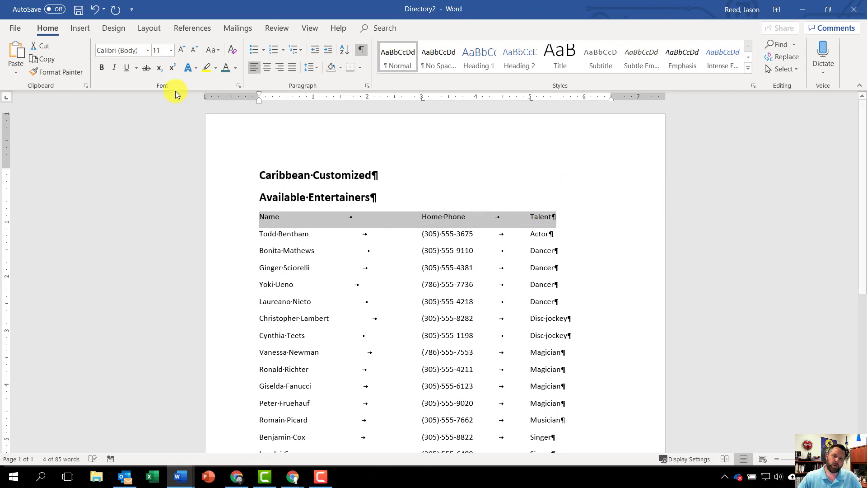
left_click(100, 69)
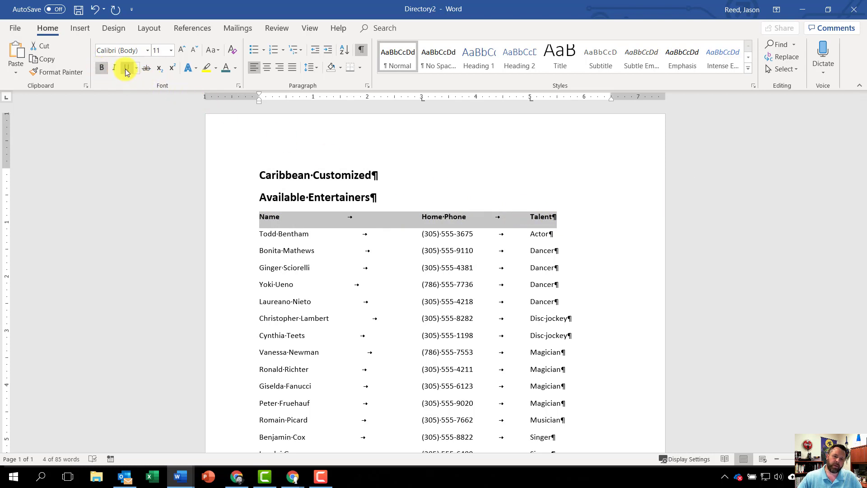
left_click(126, 68)
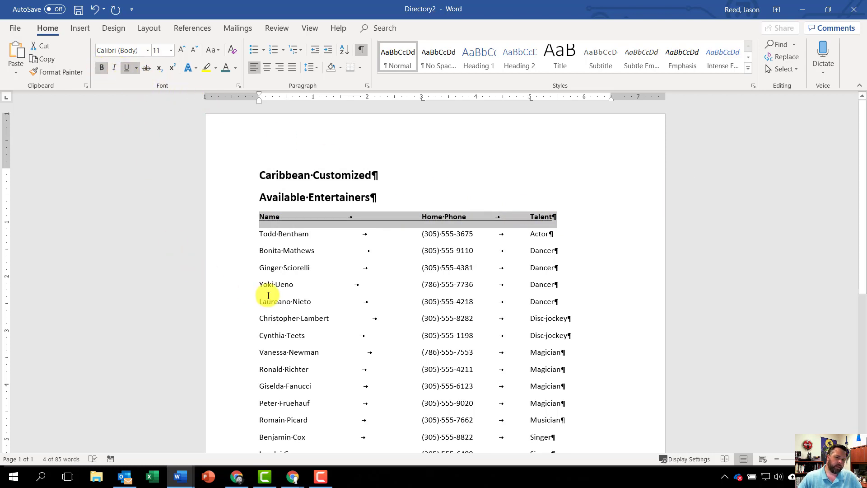
left_click(472, 277)
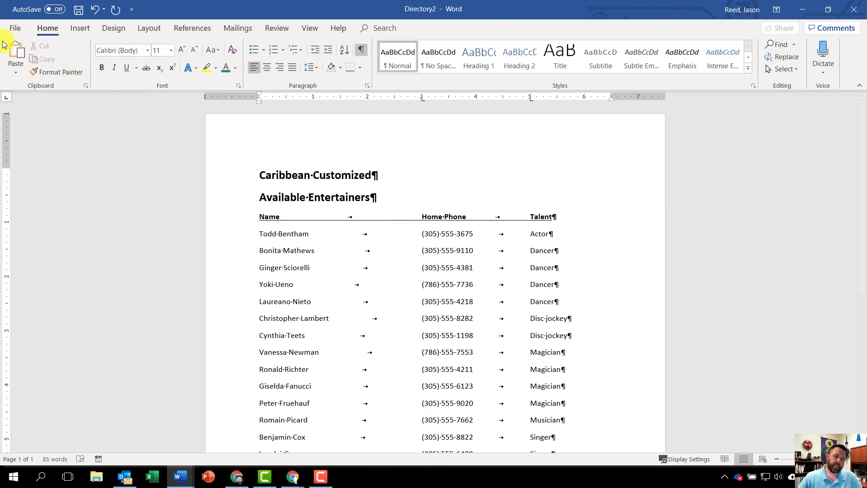
Save the merged directory as a Word document named "Entertainers Directory" in the Downloads folder.
left_click(19, 29)
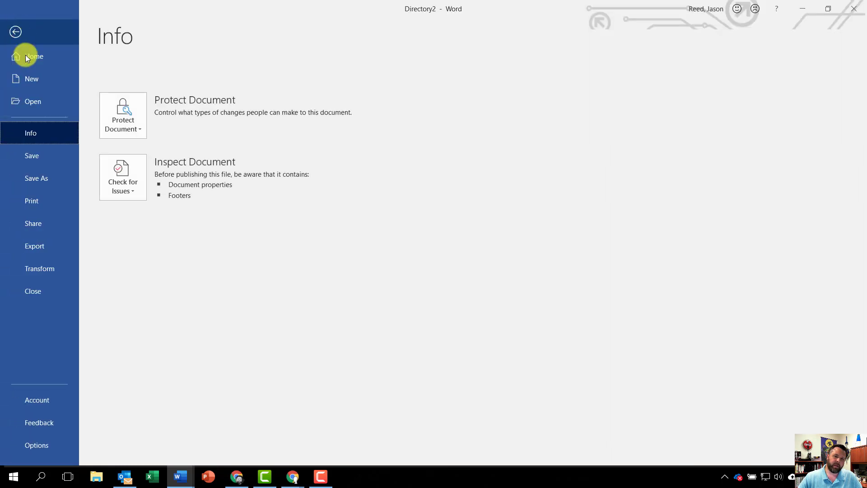
left_click(42, 180)
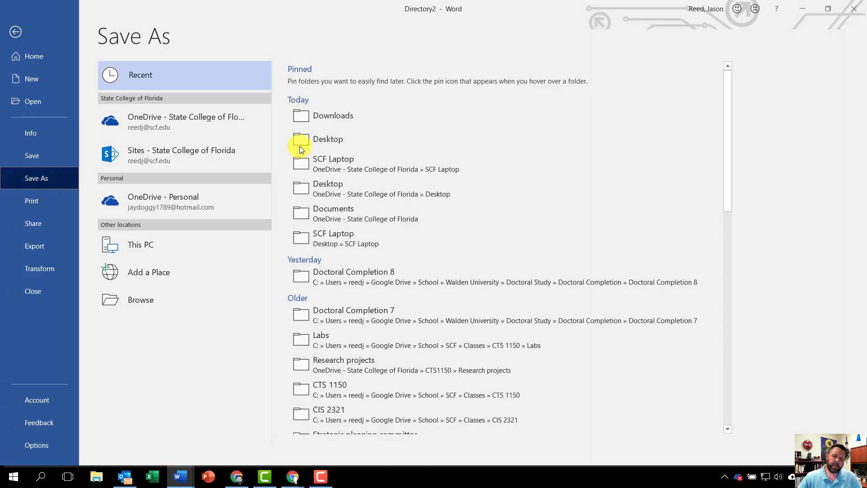
left_click(356, 115)
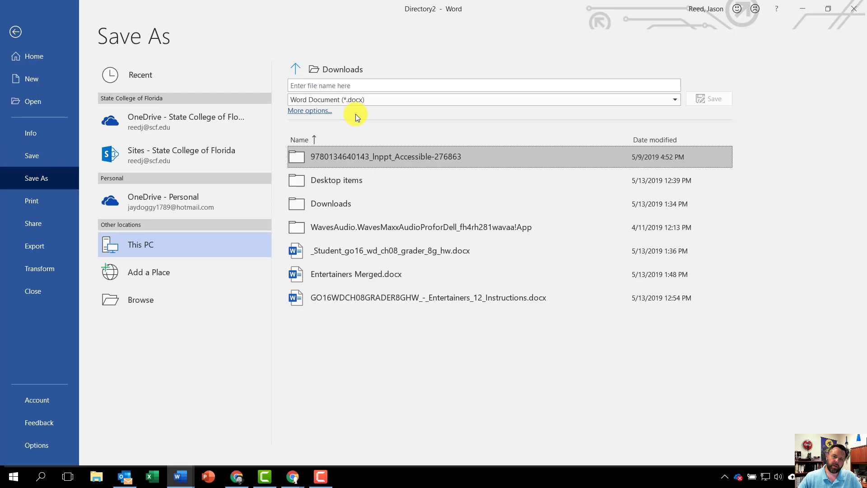
left_click(343, 87)
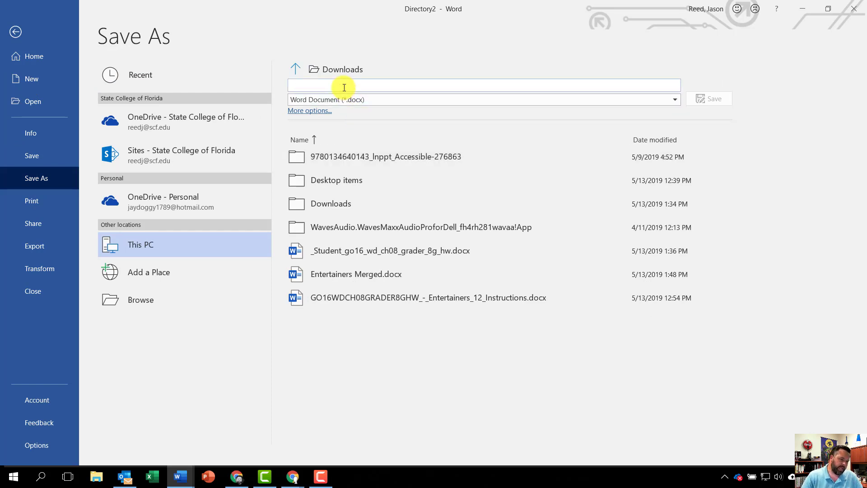
type("Ent")
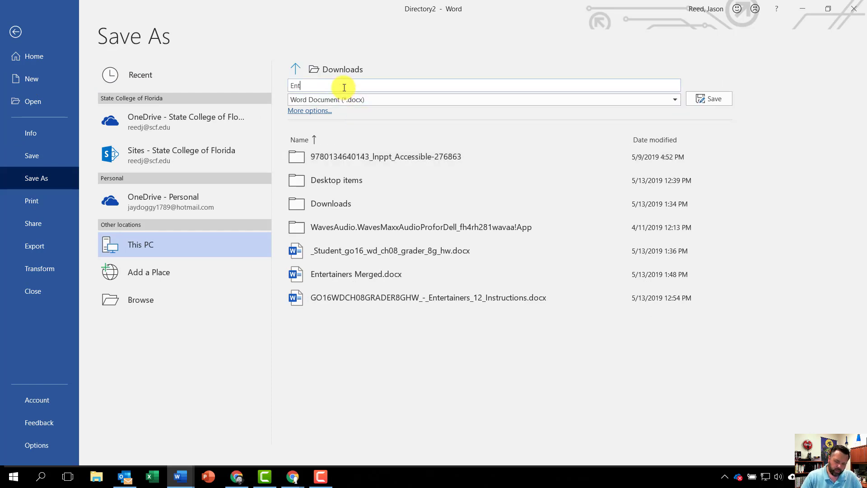
type("ertainers D")
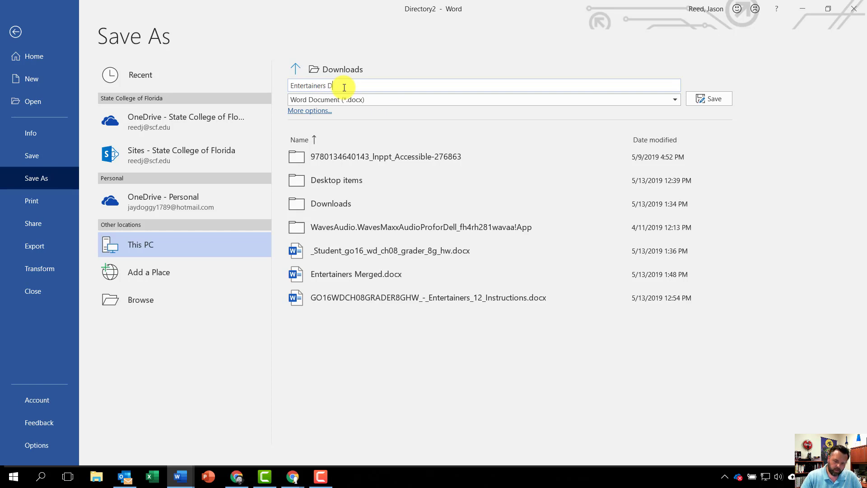
type("irectory")
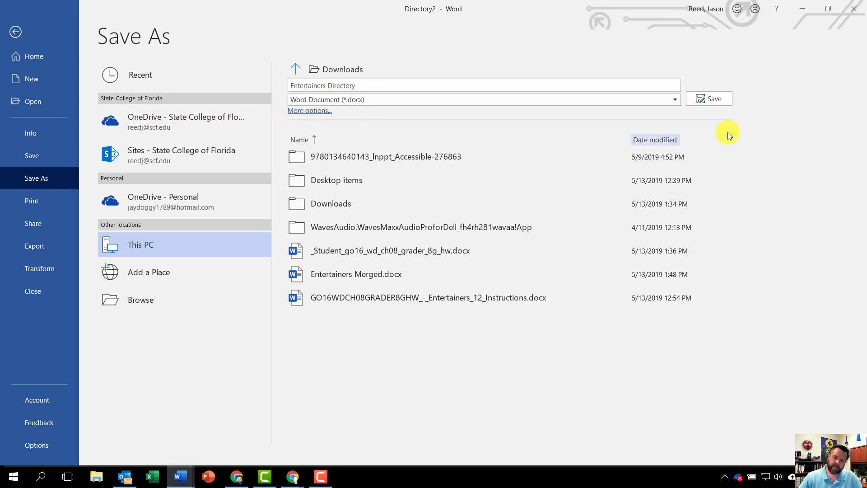
left_click(707, 101)
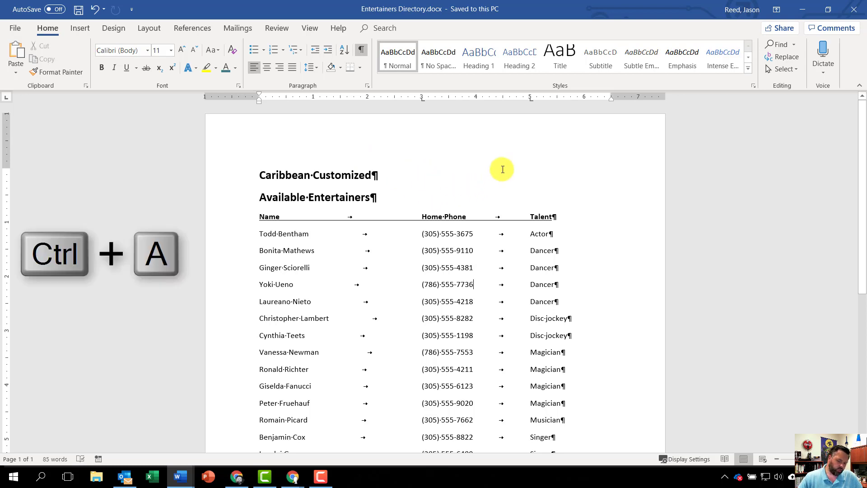
Copy the entire directory document and open "Entertainers Merged.docx" from the Downloads folder in File Explorer.
key("ctrl+a")
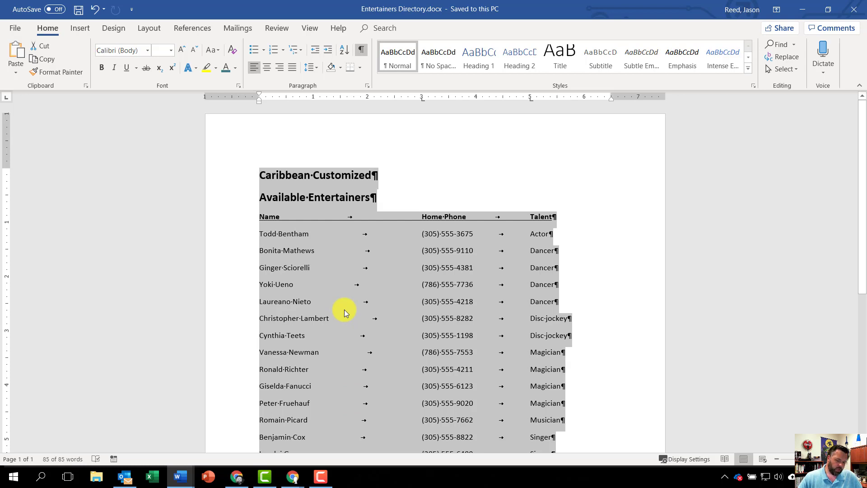
key("ctrl+c")
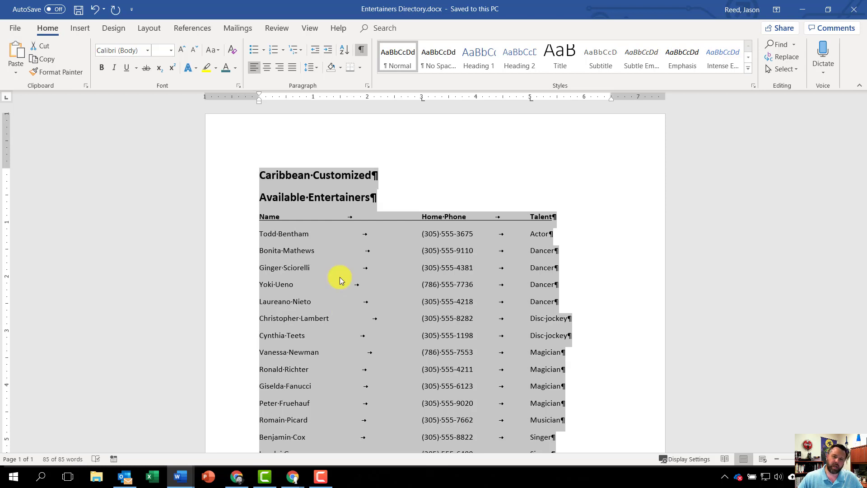
left_click(99, 481)
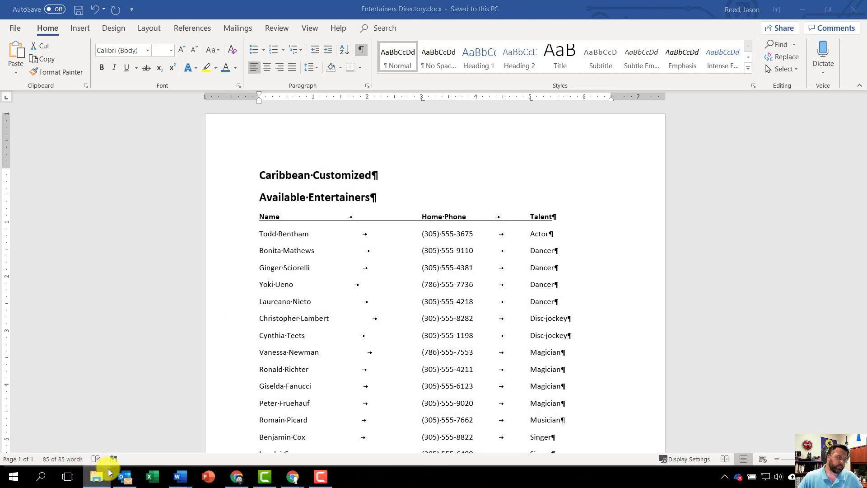
left_click_drag(411, 4, 409, 0)
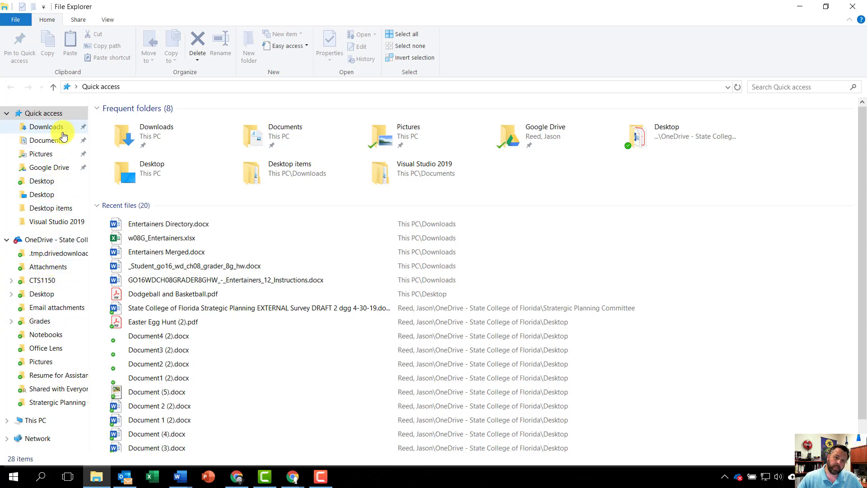
left_click(50, 128)
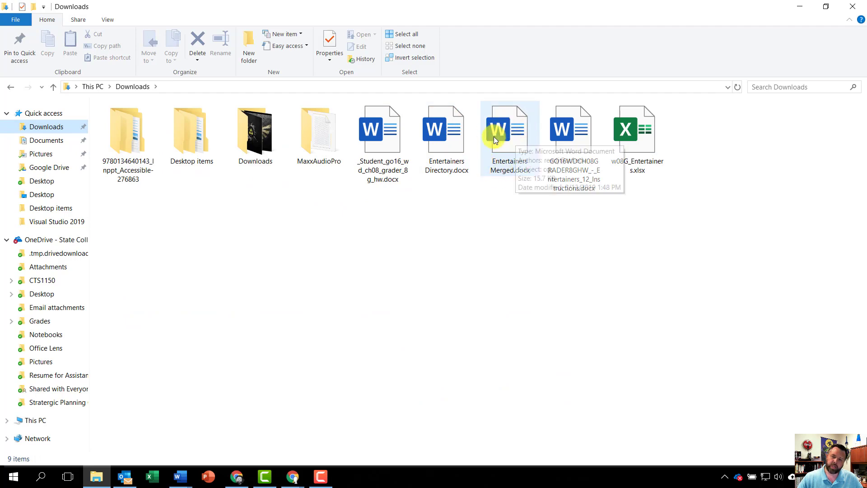
double_click(508, 137)
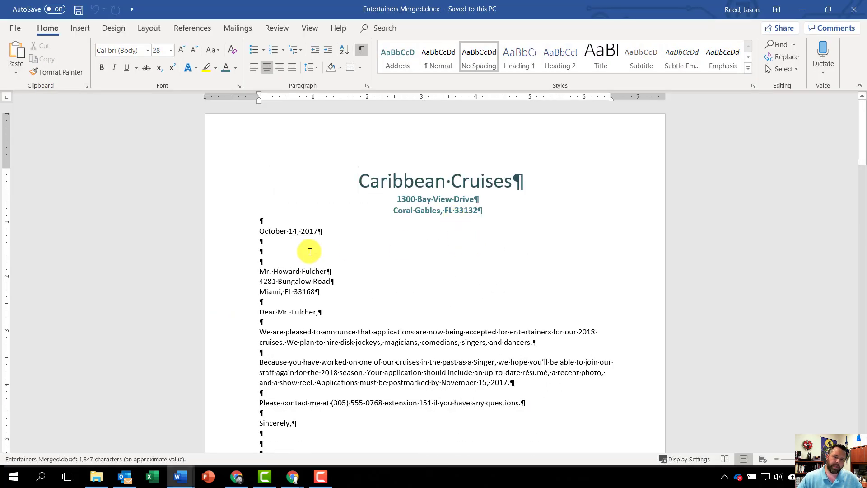
Insert a Next Page section break at the very end of the merged letters document.
scroll(305, 245, "down", 15)
scroll(313, 250, "up", 15)
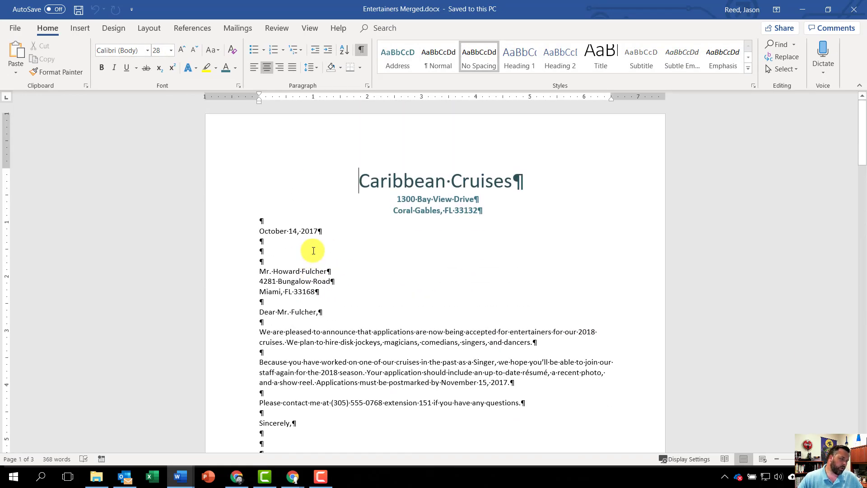
key("ctrl+End")
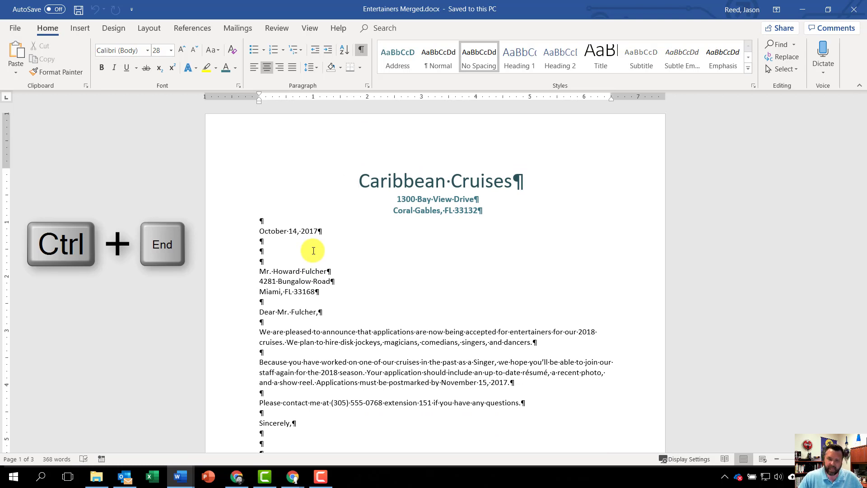
key("ctrl+End")
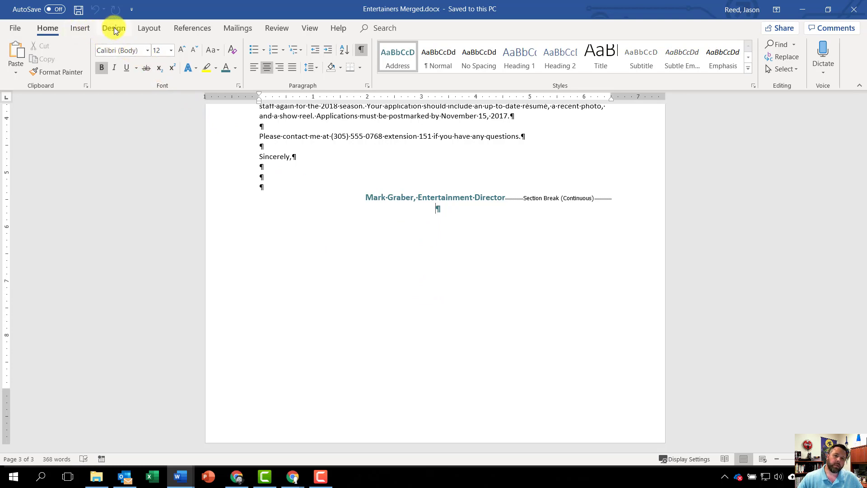
left_click(154, 28)
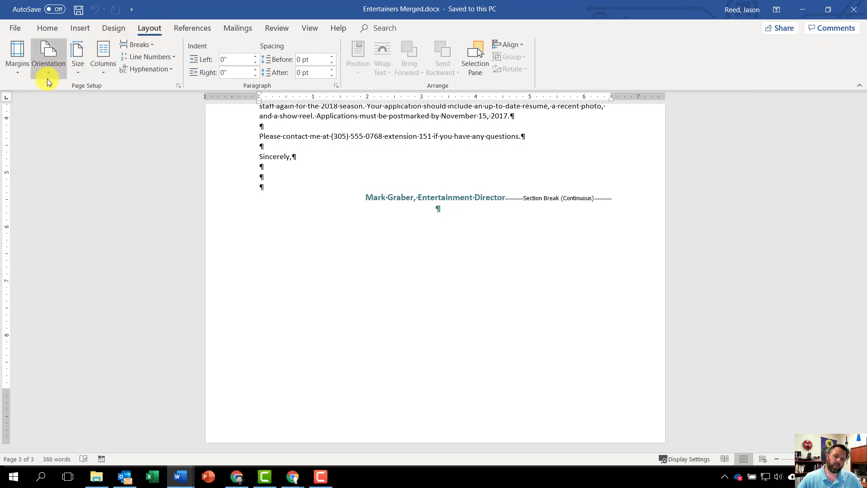
left_click(142, 45)
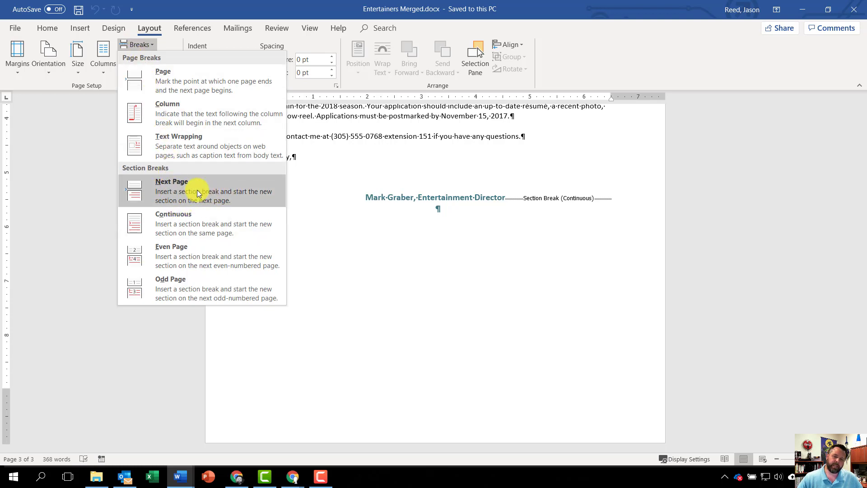
left_click(185, 192)
Paste the copied directory onto the new last page, check the document's pages and save it.
key("ctrl+v")
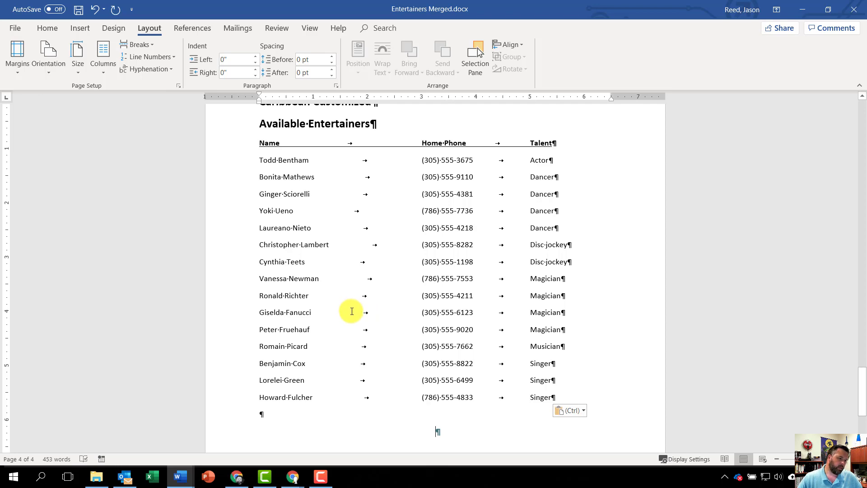
scroll(352, 314, "up", 20)
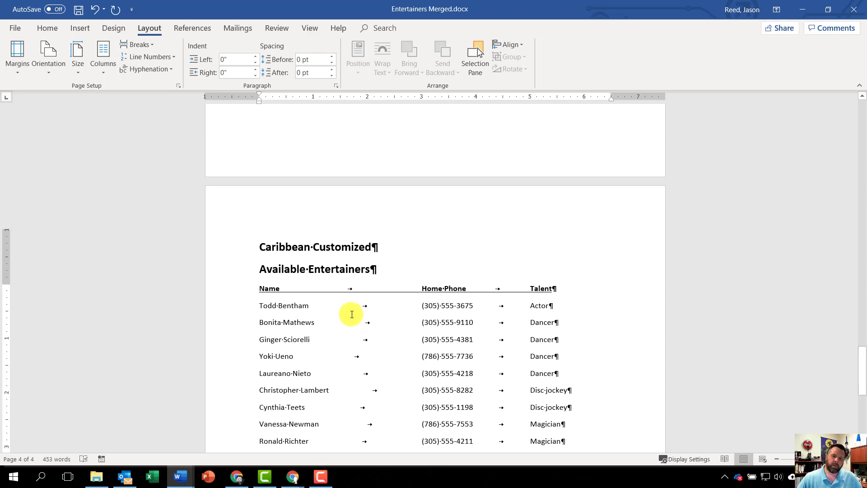
scroll(352, 315, "up", 15)
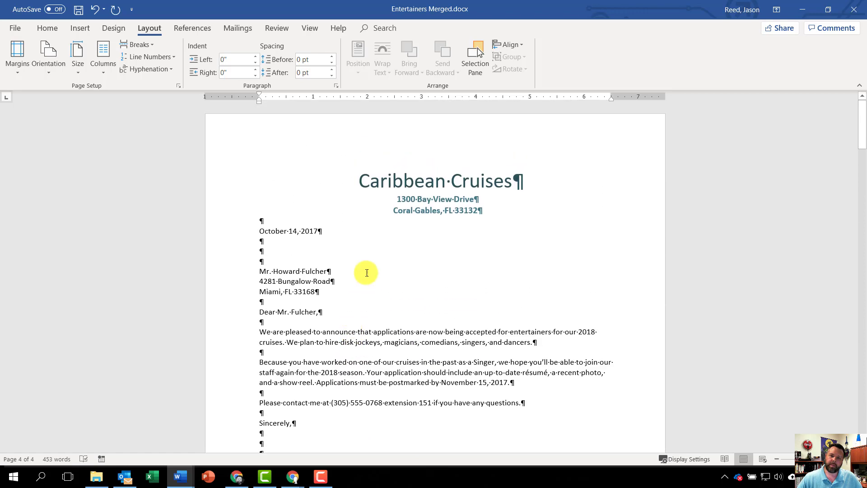
scroll(380, 263, "down", 20)
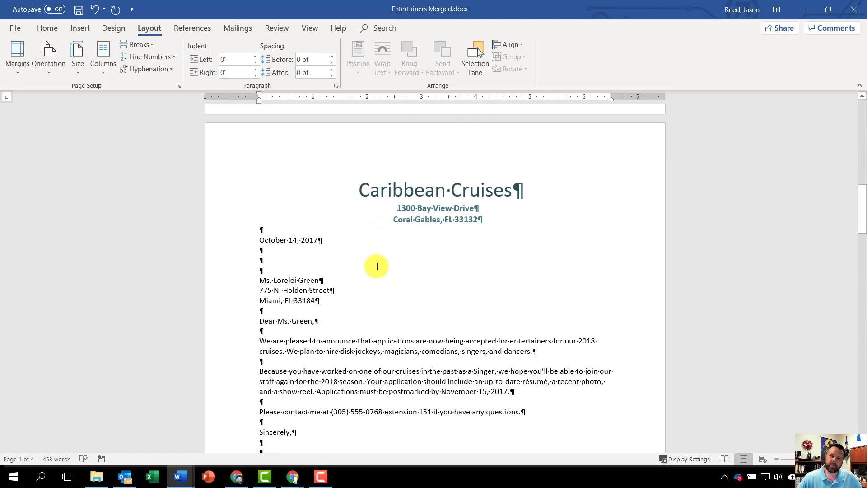
scroll(372, 267, "down", 15)
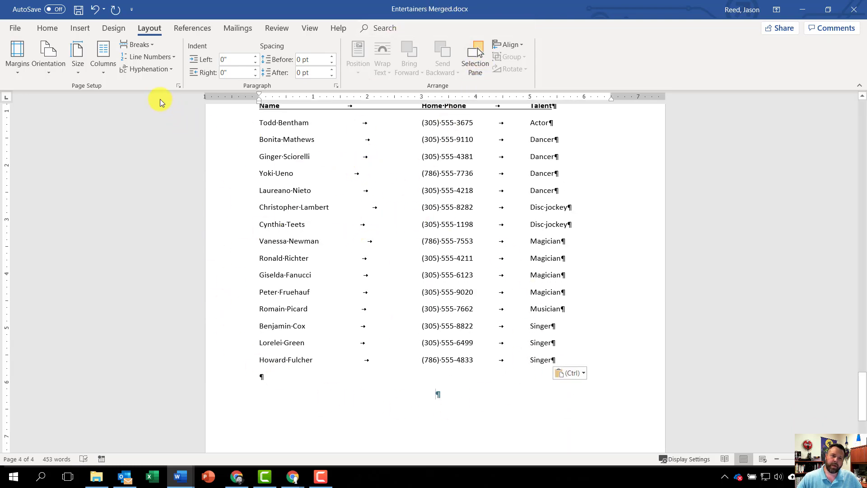
left_click(77, 10)
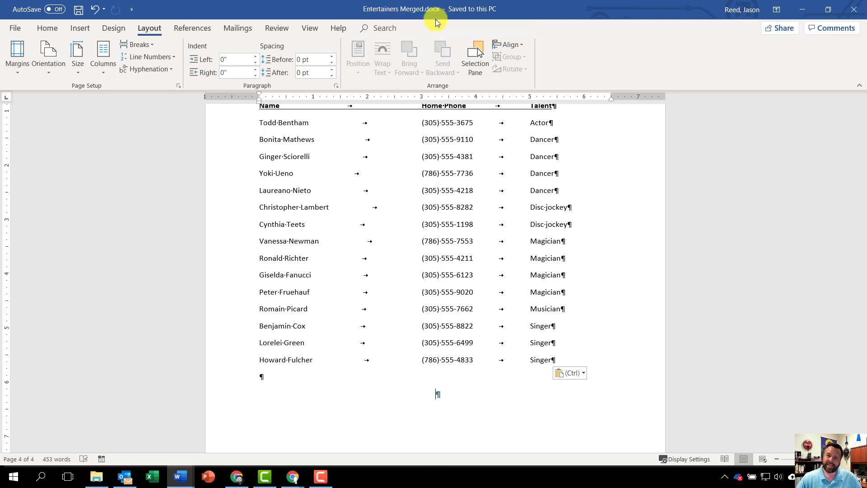
Close the "Entertainers Merged" and "Entertainers Directory" documents and the File Explorer window.
left_click(854, 12)
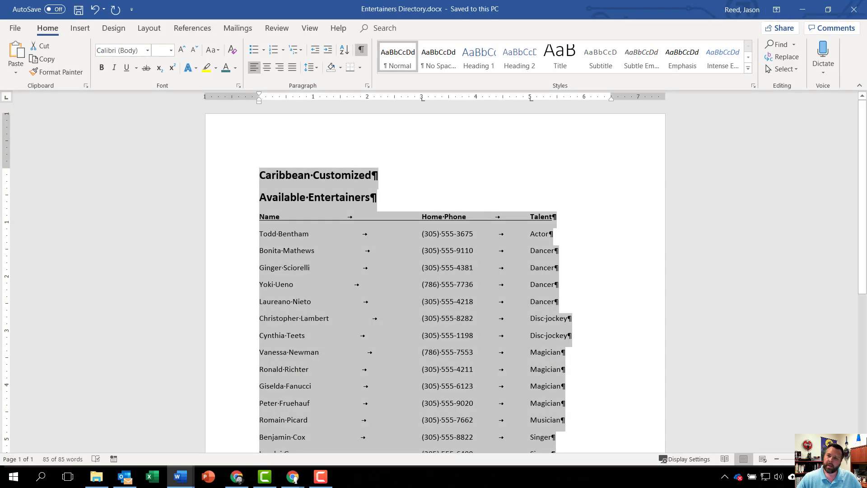
left_click(853, 11)
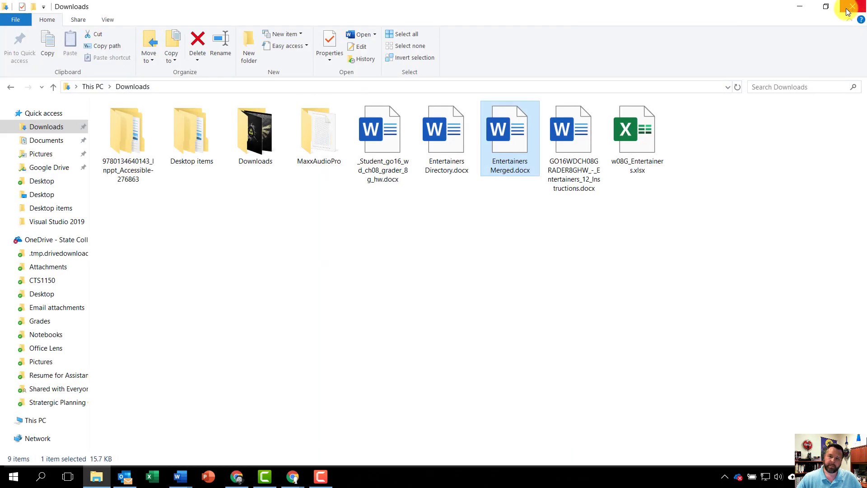
left_click(849, 10)
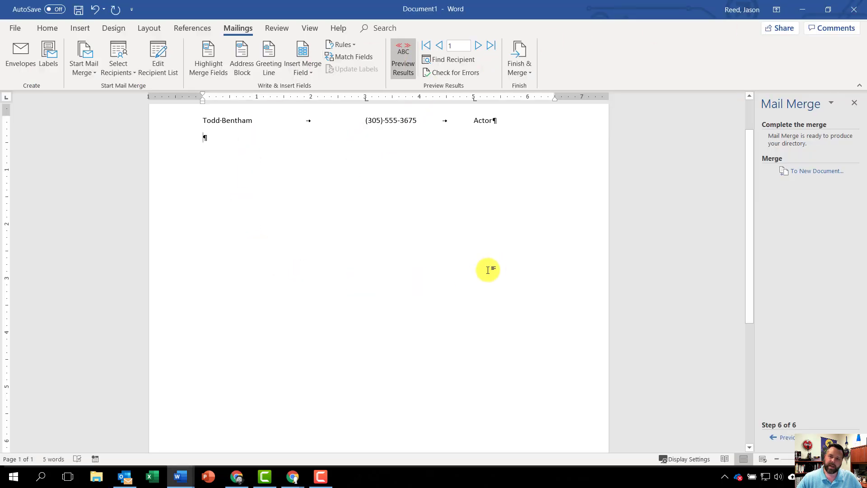
Close Document1 and _Student_go16_wd_ch08_grader_8g_hw.docx without saving either one.
scroll(488, 270, "up", 2)
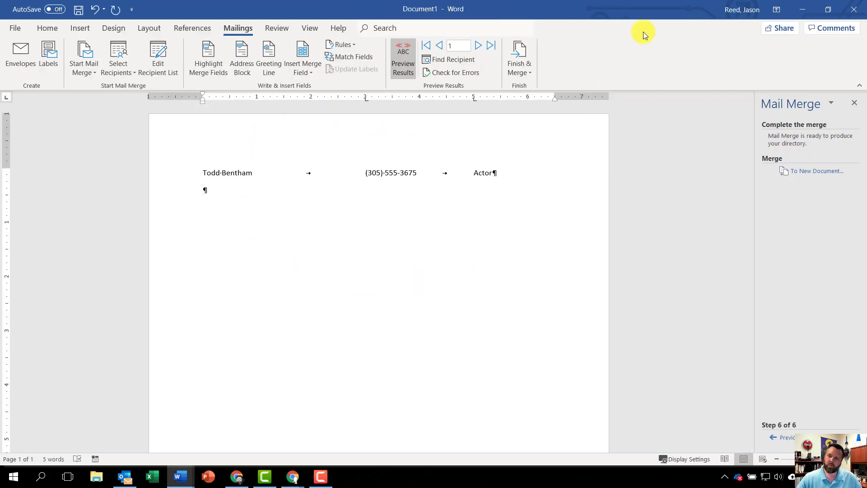
left_click(855, 12)
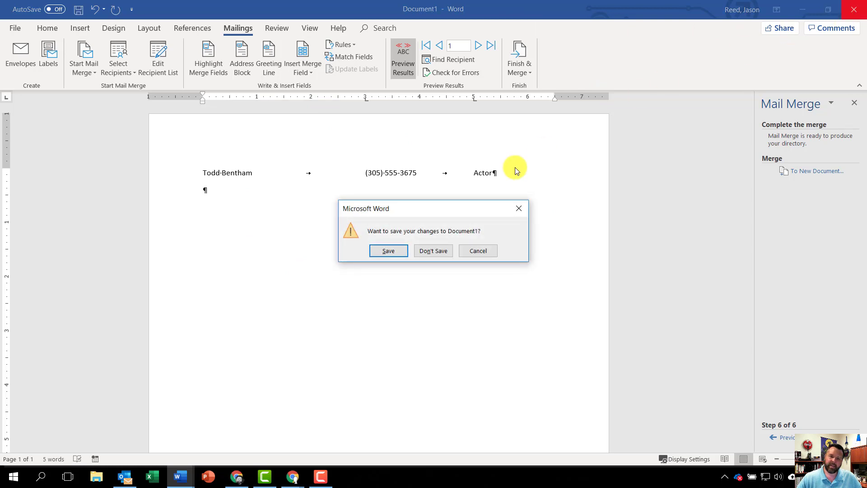
left_click(439, 256)
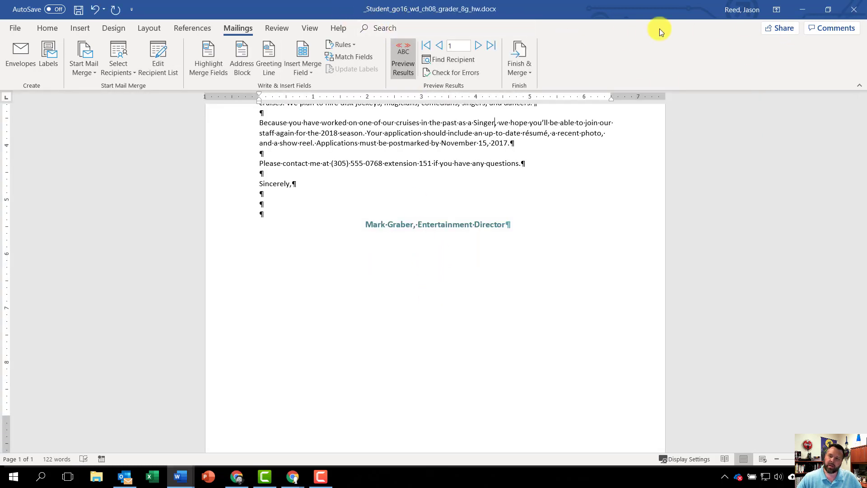
left_click(855, 9)
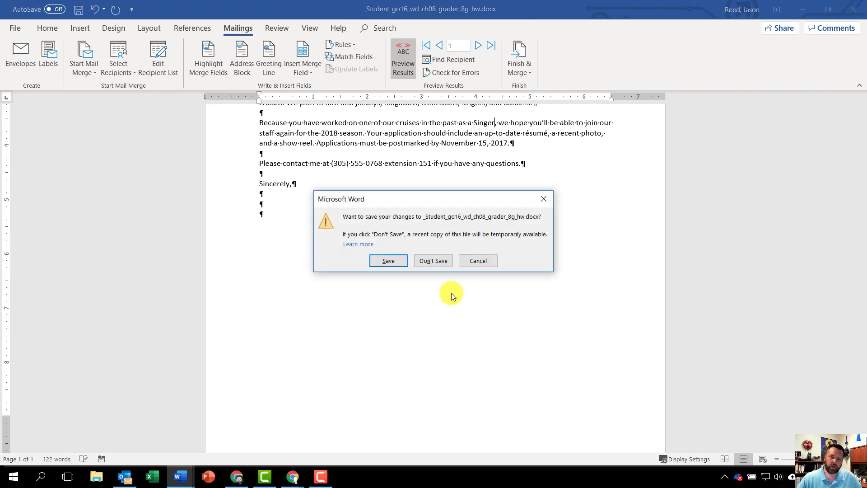
left_click(435, 262)
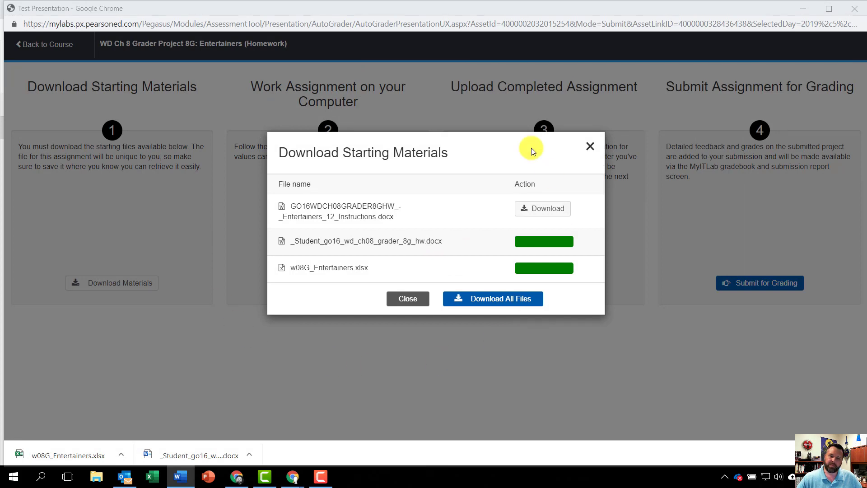
On the assignment page in Chrome, upload "Entertainers Merged.docx" from Downloads as the completed assignment and submit it for grading.
left_click(591, 146)
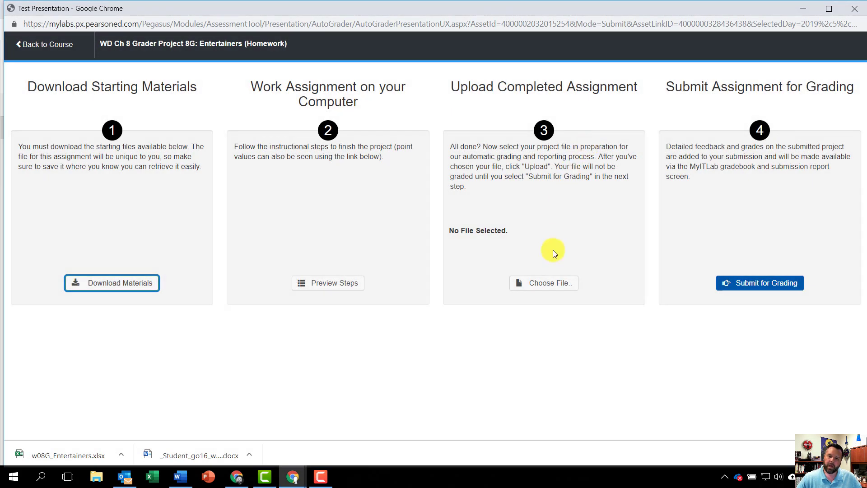
left_click(550, 285)
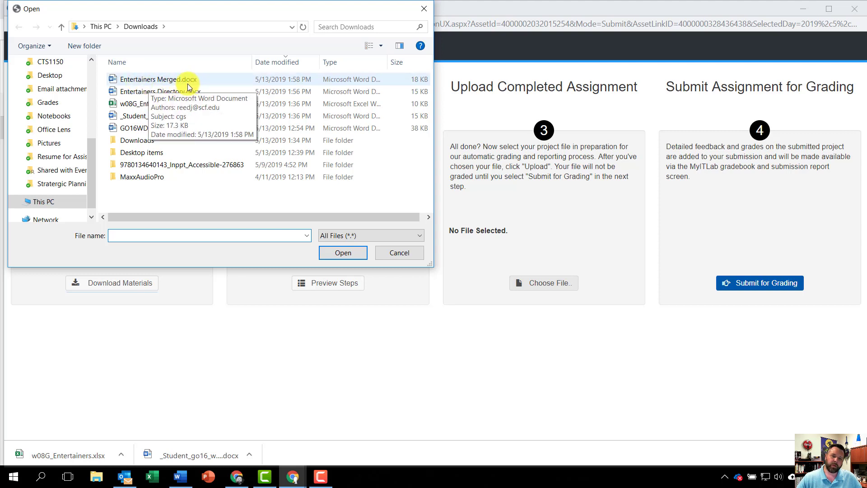
left_click(153, 85)
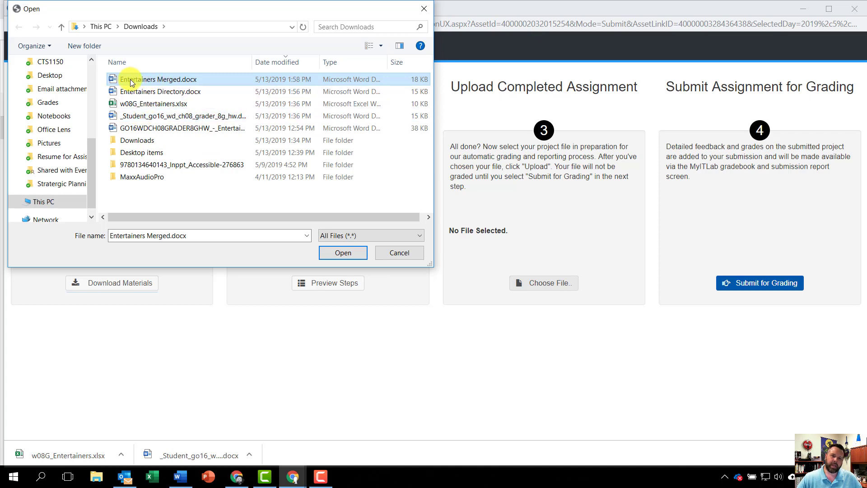
left_click(339, 252)
left_click(484, 281)
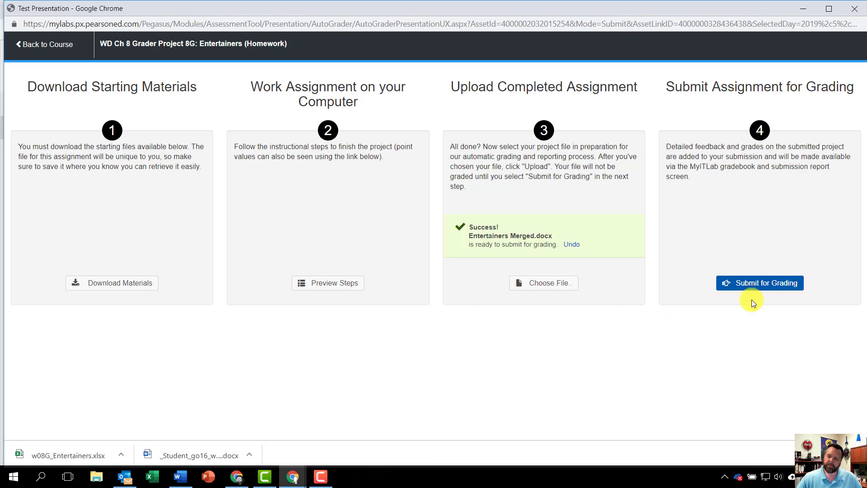
left_click(767, 285)
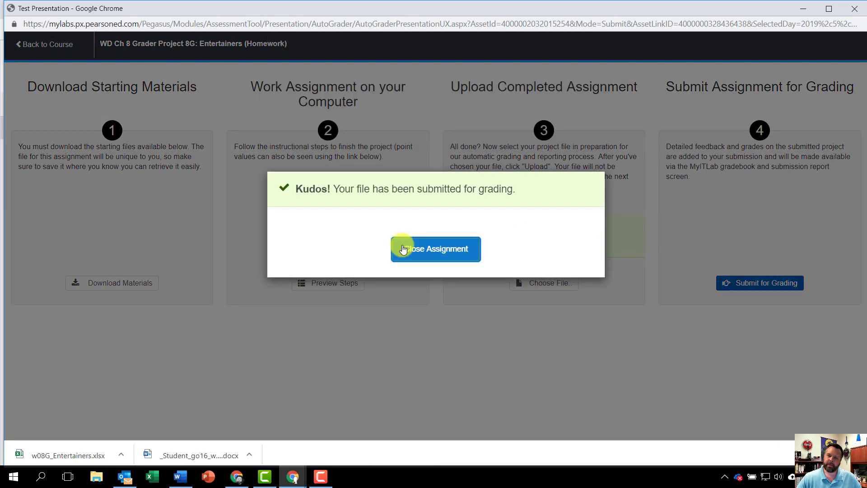
left_click(400, 248)
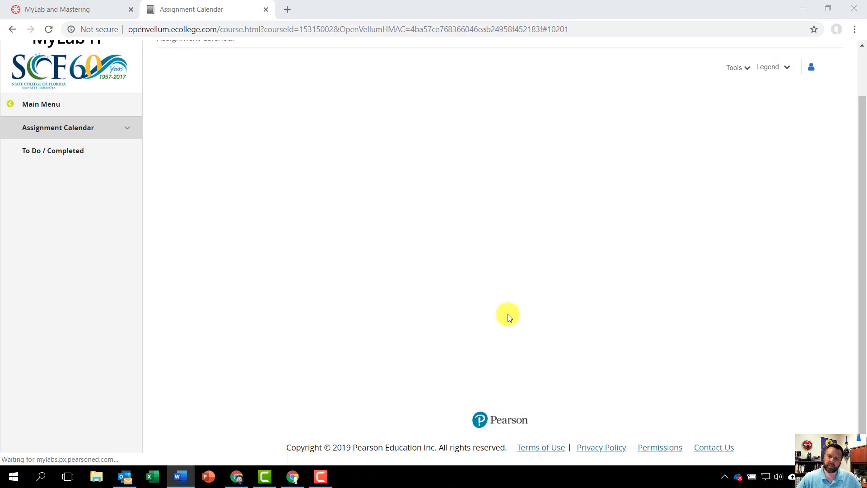
Open the submitted attempt for WD Ch 8 Grader Project 8G: Entertainers (Homework) and review its score card.
scroll(518, 259, "down", 5)
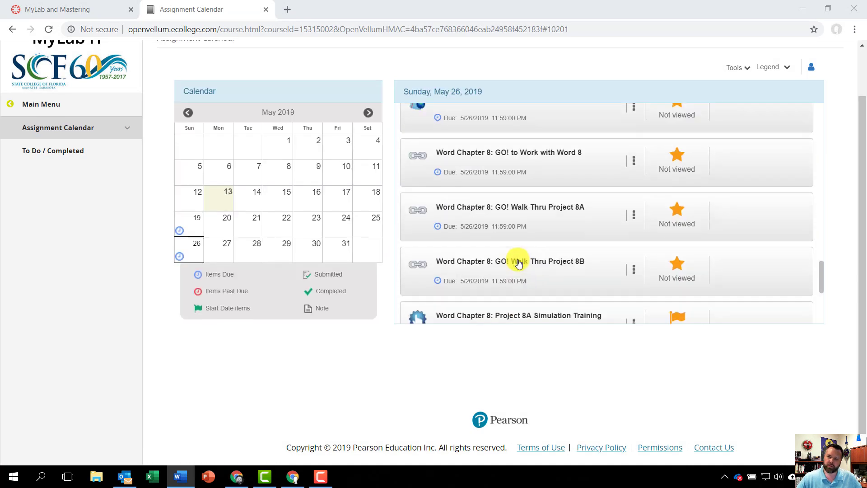
scroll(518, 262, "down", 5)
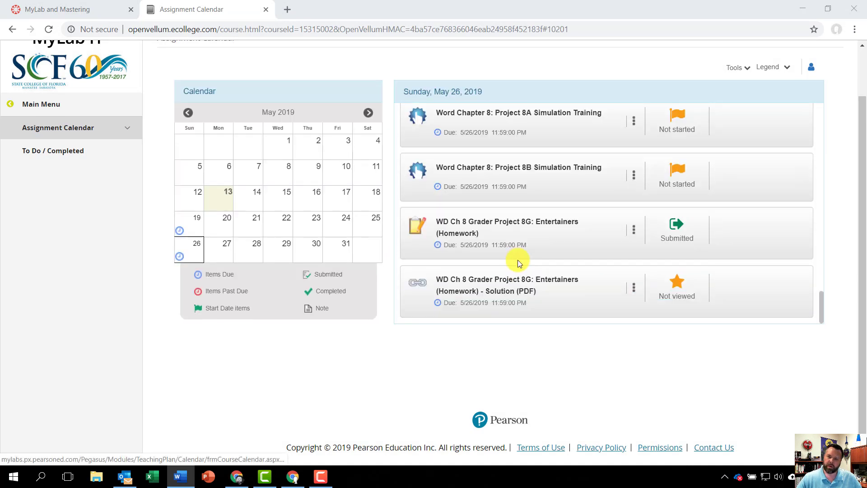
left_click(634, 229)
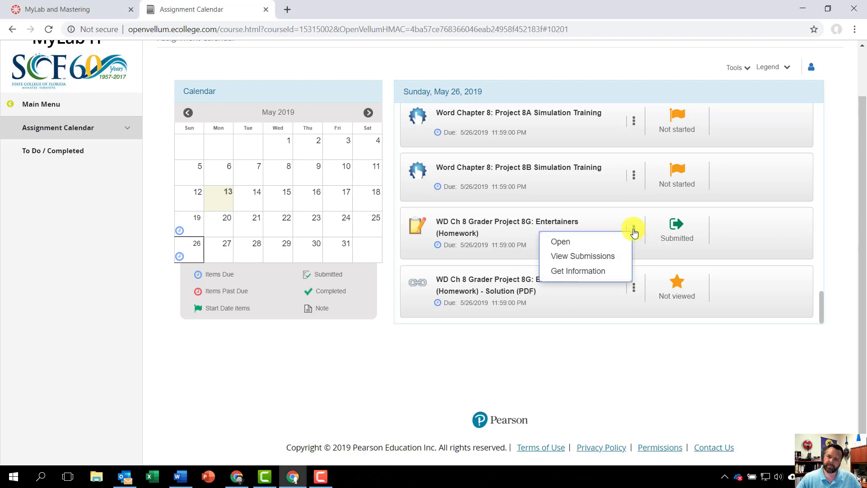
left_click(562, 256)
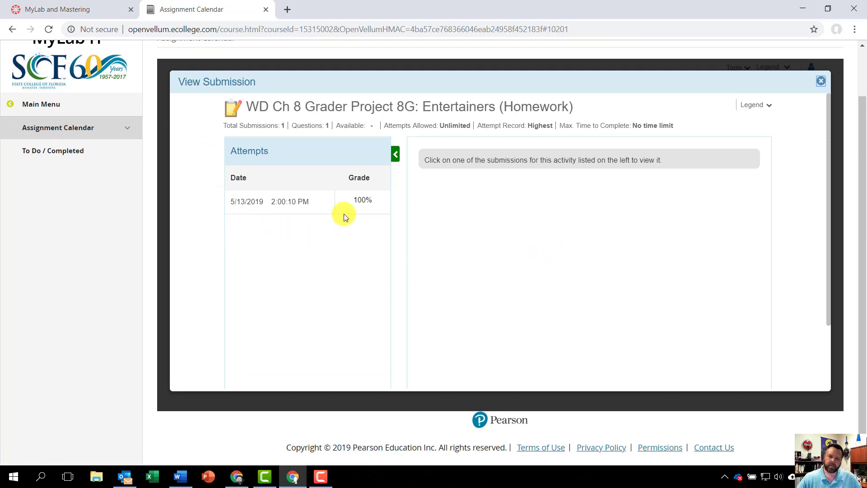
left_click(285, 206)
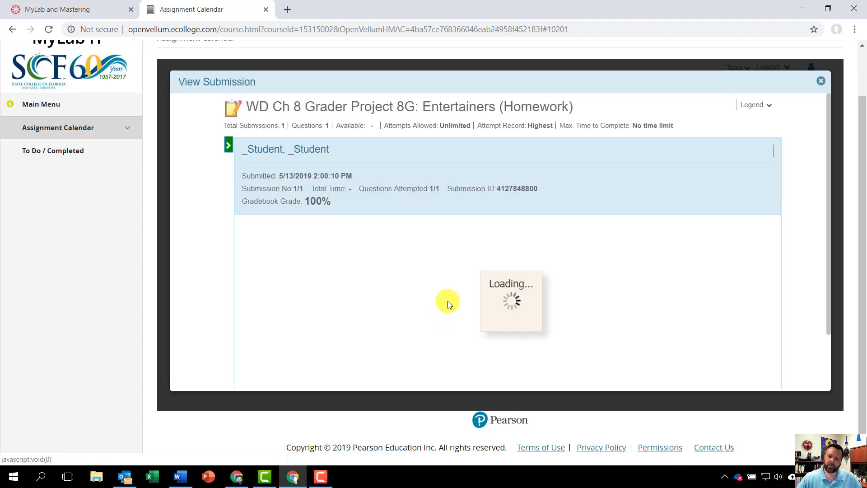
scroll(449, 286, "down", 6)
scroll(448, 298, "down", 10)
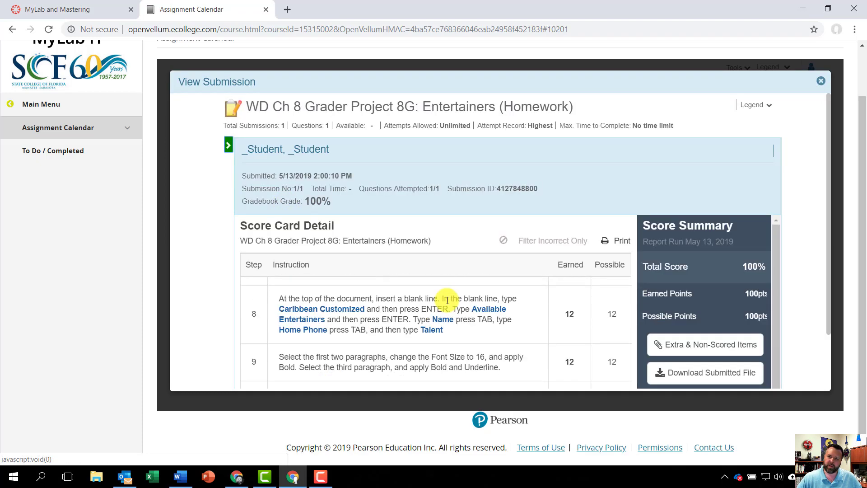